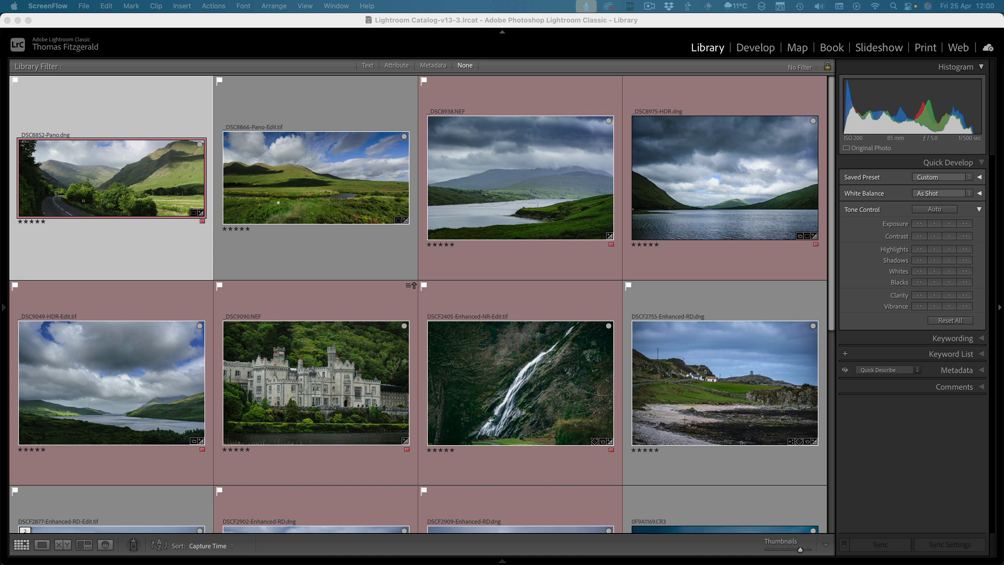
# Step: Open the valley panorama _DSC8866-Pano-Edit.tif full size with the module list showing
pyautogui.doubleClick(347, 105)
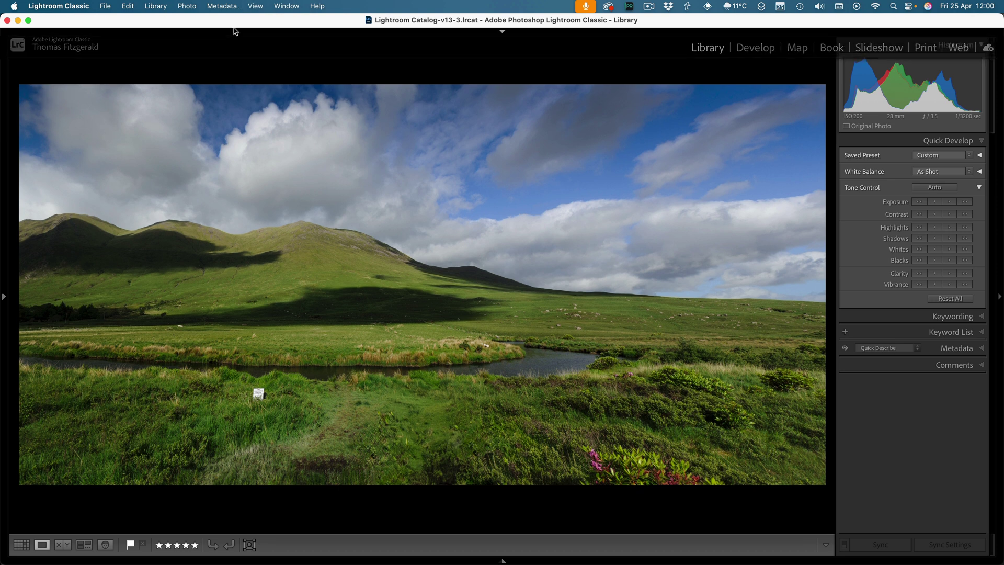
pyautogui.click(238, 32)
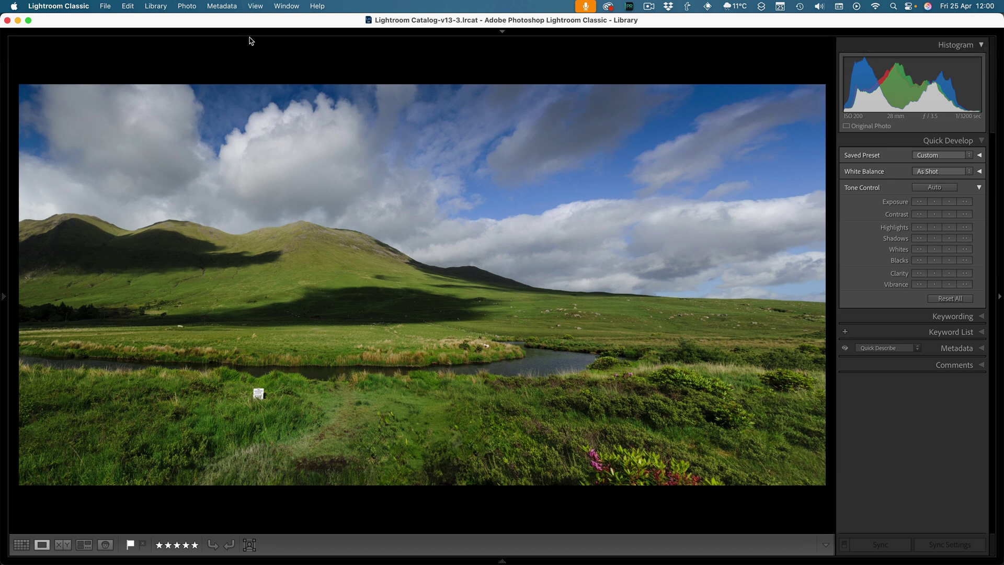
pyautogui.press('F5')
# Step: In Develop, start a Select Landscape mask and preview its detected Sky, Mountains, Vegetation and Water
pyautogui.click(779, 48)
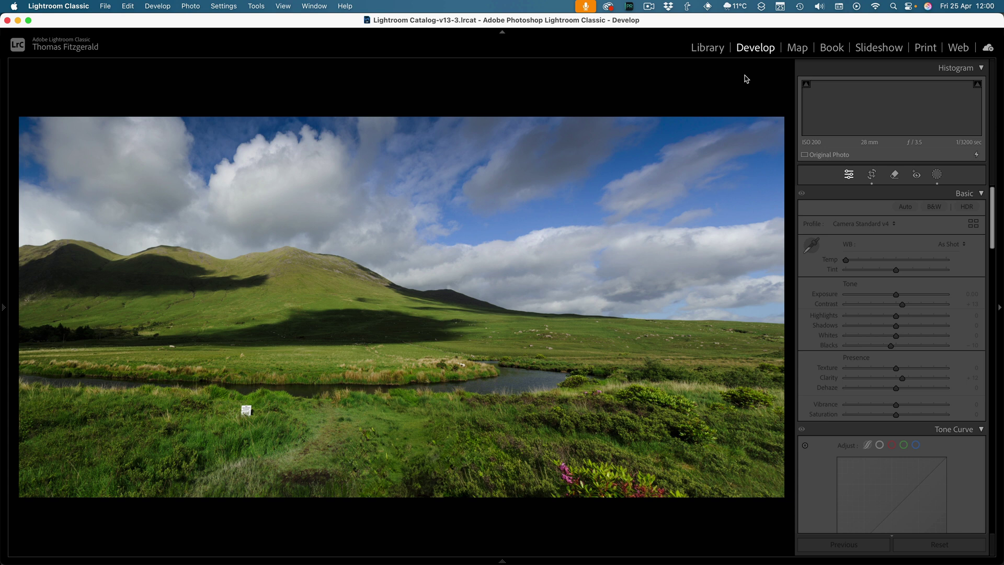
pyautogui.click(937, 174)
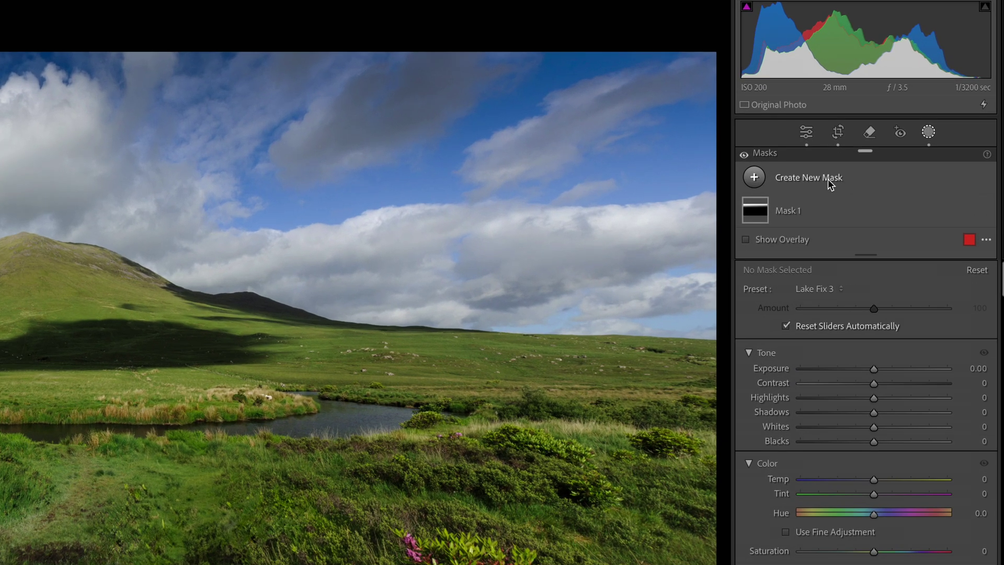
pyautogui.click(827, 179)
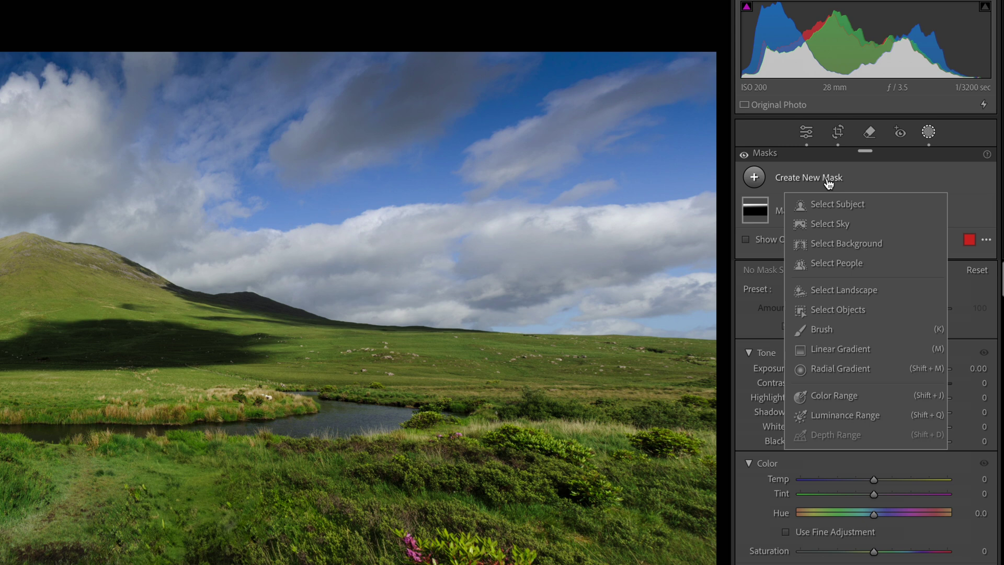
pyautogui.click(844, 289)
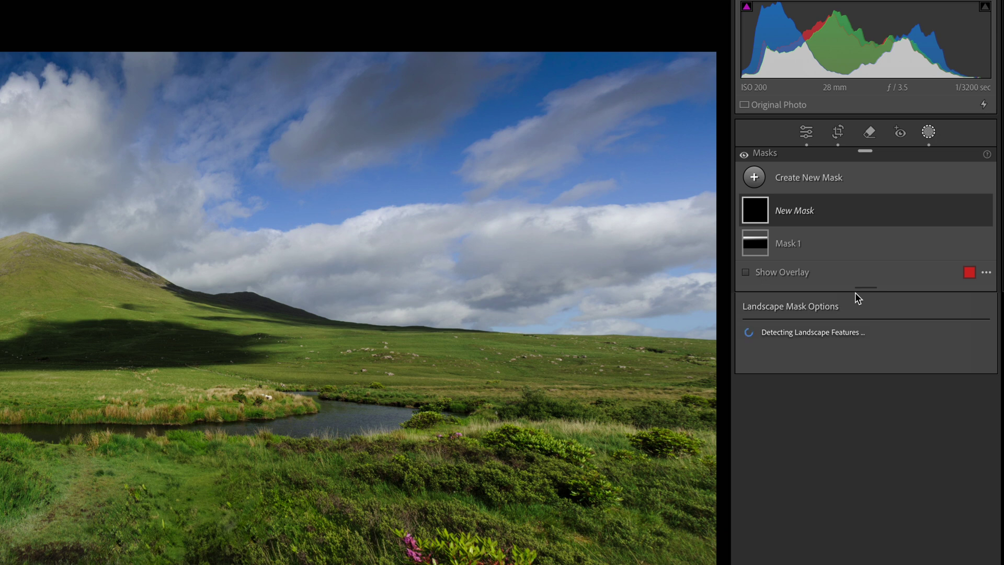
pyautogui.moveTo(801, 325)
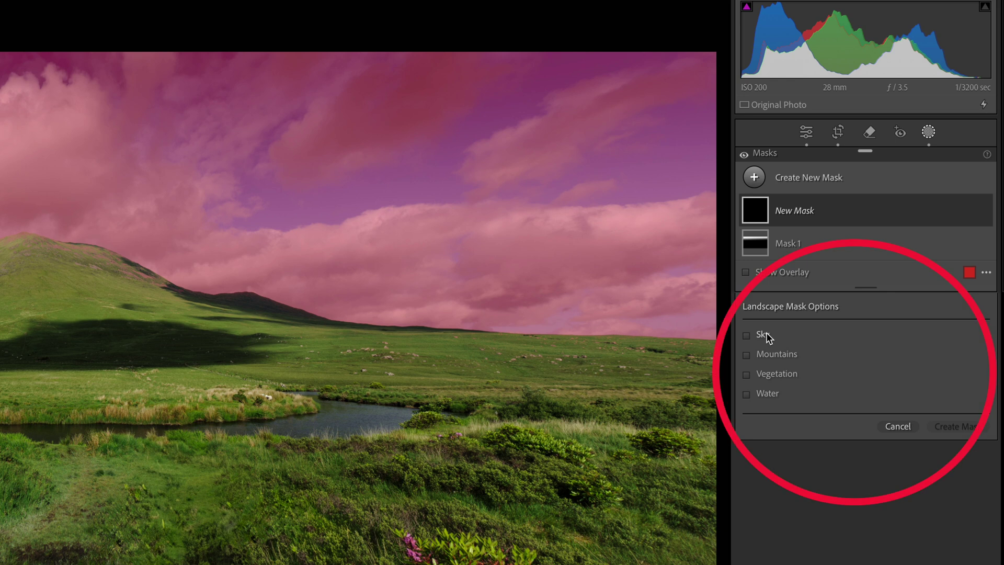
pyautogui.moveTo(774, 356)
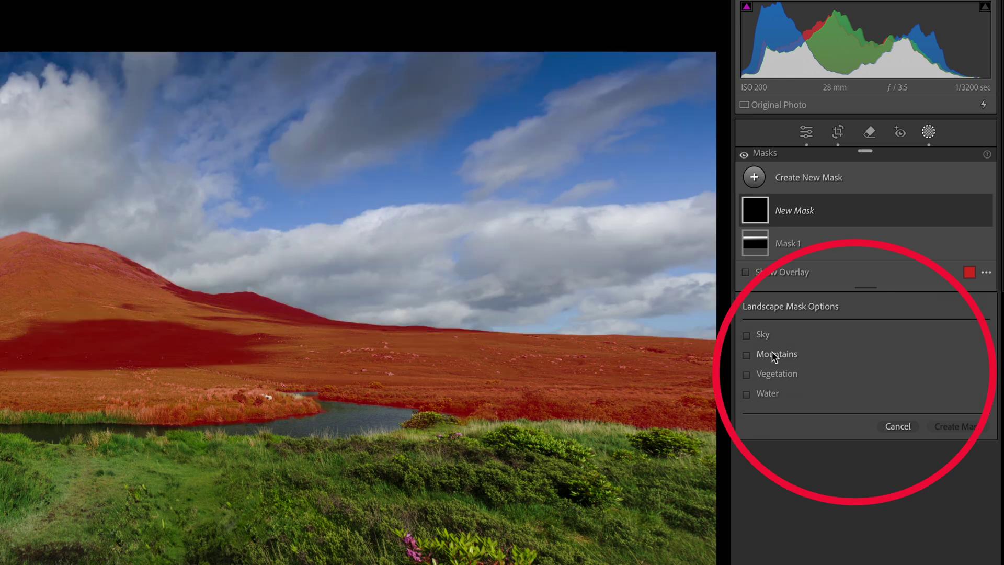
pyautogui.moveTo(777, 379)
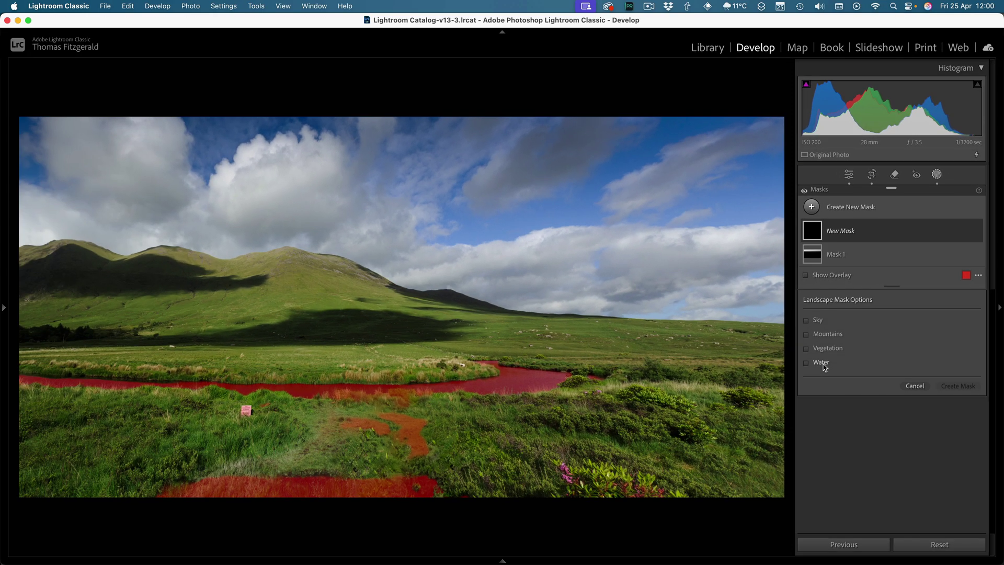
pyautogui.moveTo(892, 341)
# Step: Create a Mountains landscape mask and darken it to -3.26 exposure
pyautogui.click(806, 336)
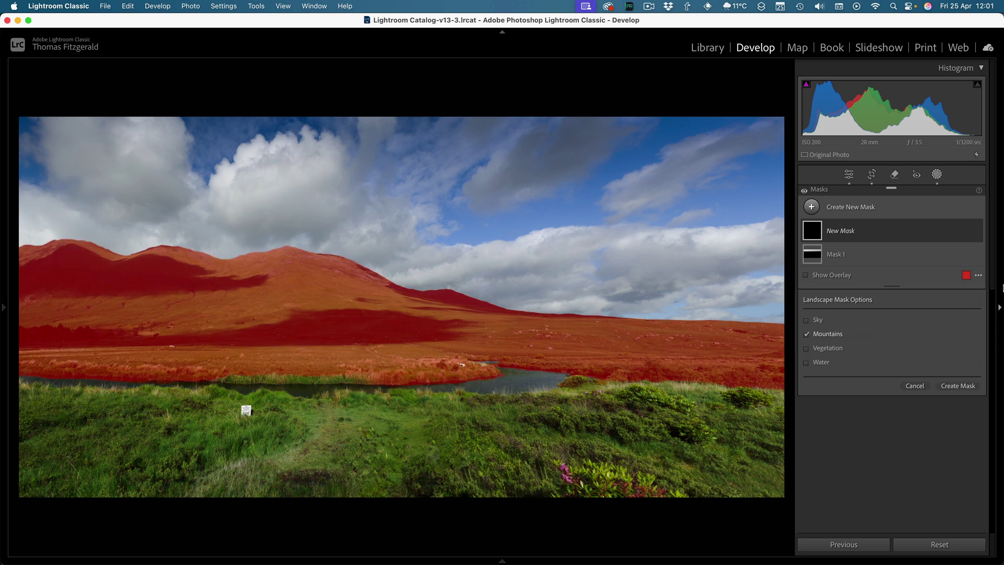
pyautogui.click(964, 387)
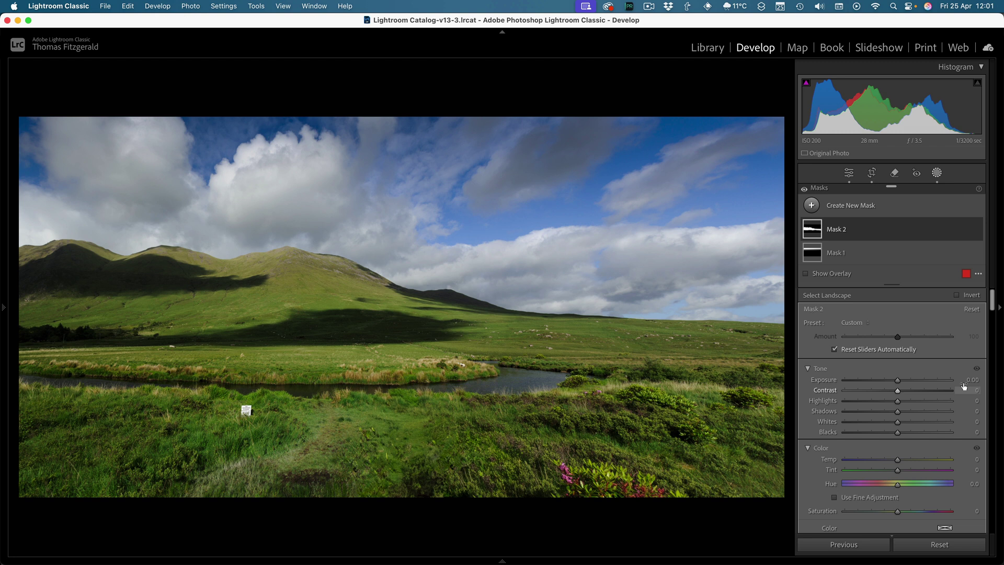
pyautogui.moveTo(897, 380); pyautogui.dragTo(854, 379)
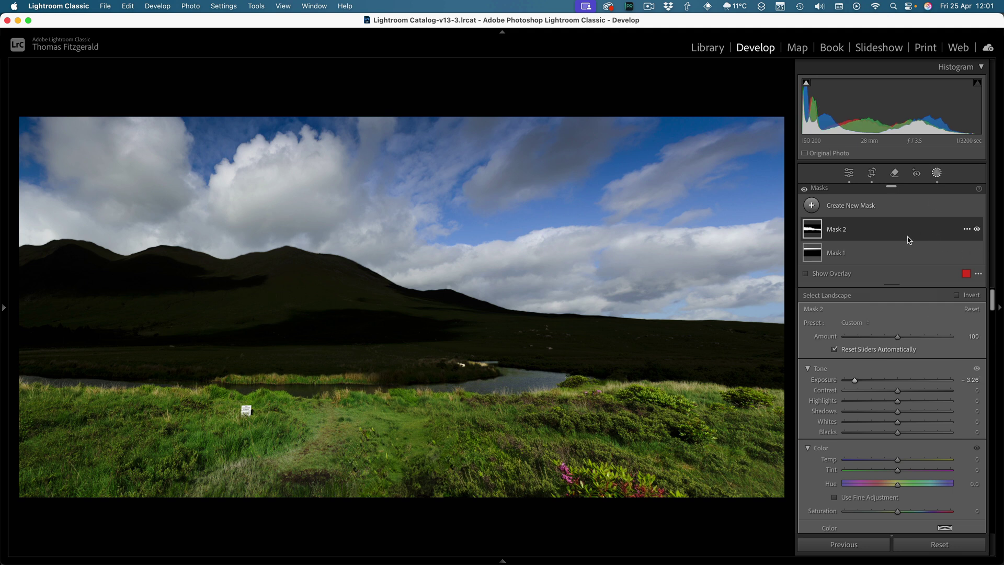
# Step: Add a size 3 brush to the mountains mask and paint over the lakeside reeds
pyautogui.click(872, 225)
pyautogui.click(860, 268)
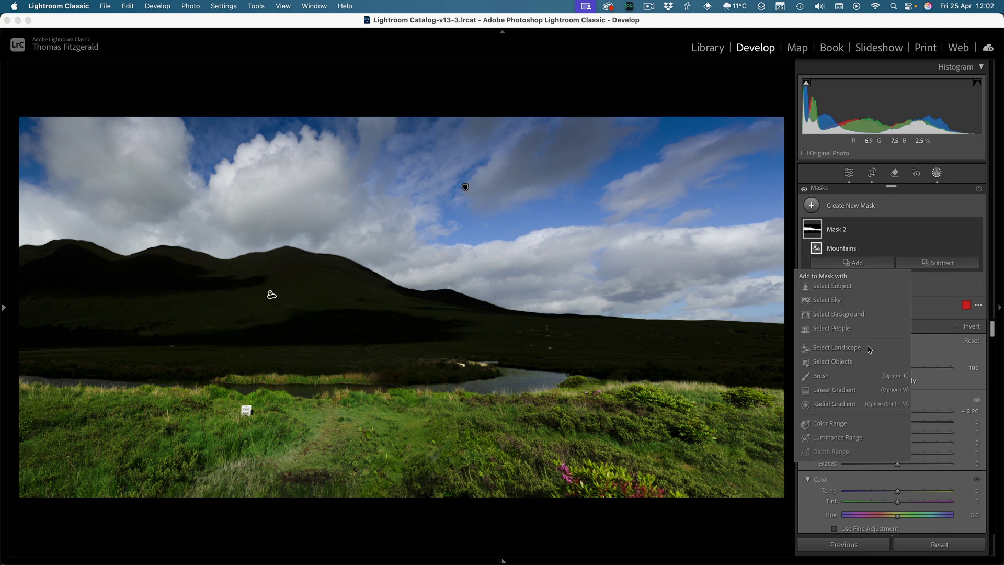
pyautogui.click(820, 375)
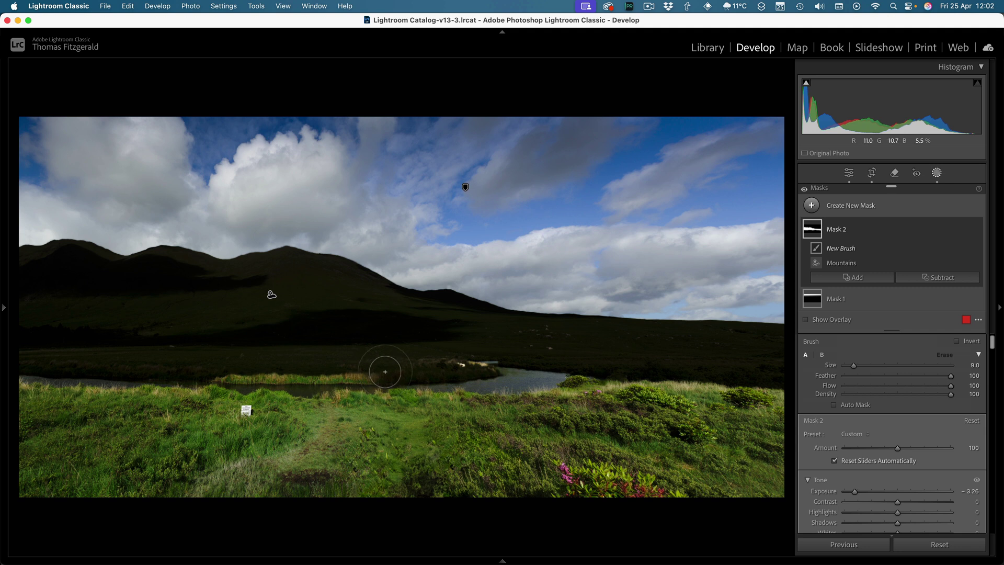
pyautogui.scroll(-6, 385, 371)
pyautogui.moveTo(380, 373); pyautogui.dragTo(214, 375)
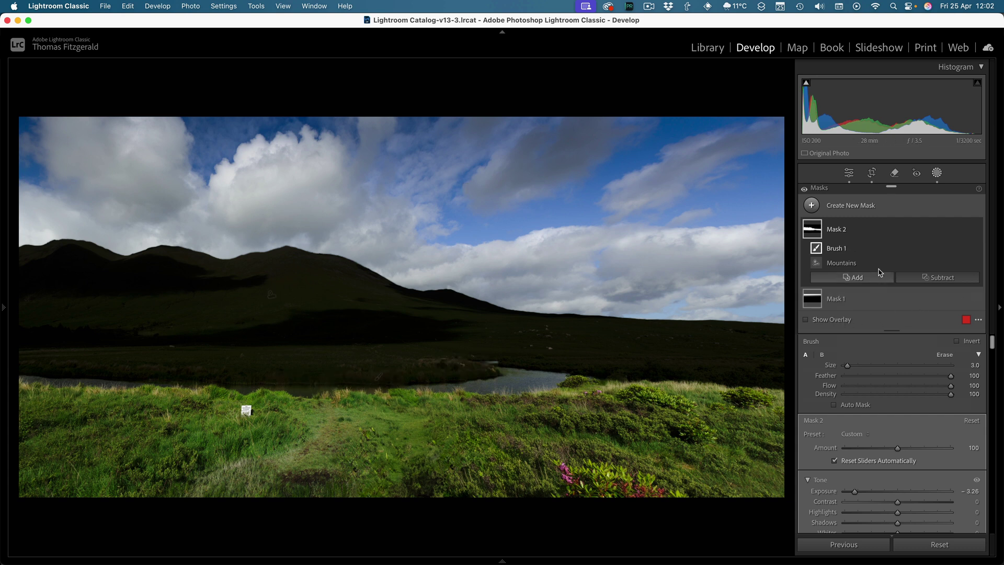
# Step: Reset the mountains mask exposure and set it to +0.31
pyautogui.click(847, 233)
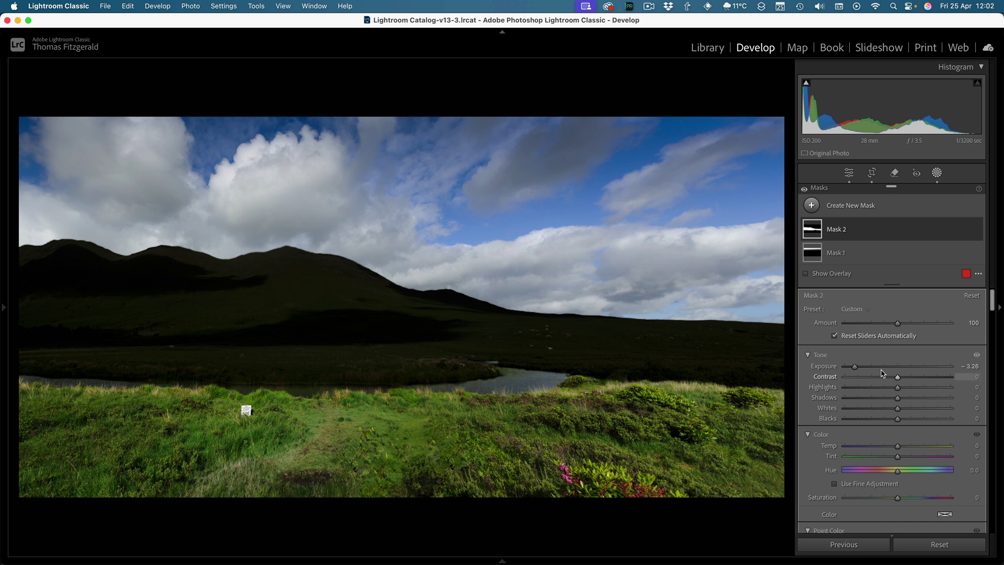
pyautogui.moveTo(878, 366); pyautogui.dragTo(865, 366)
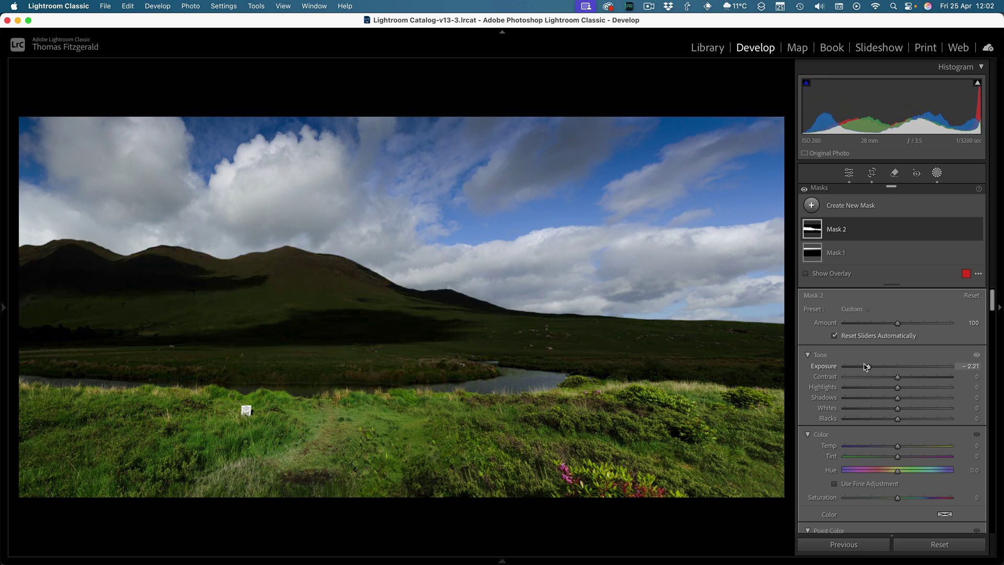
pyautogui.doubleClick(865, 366)
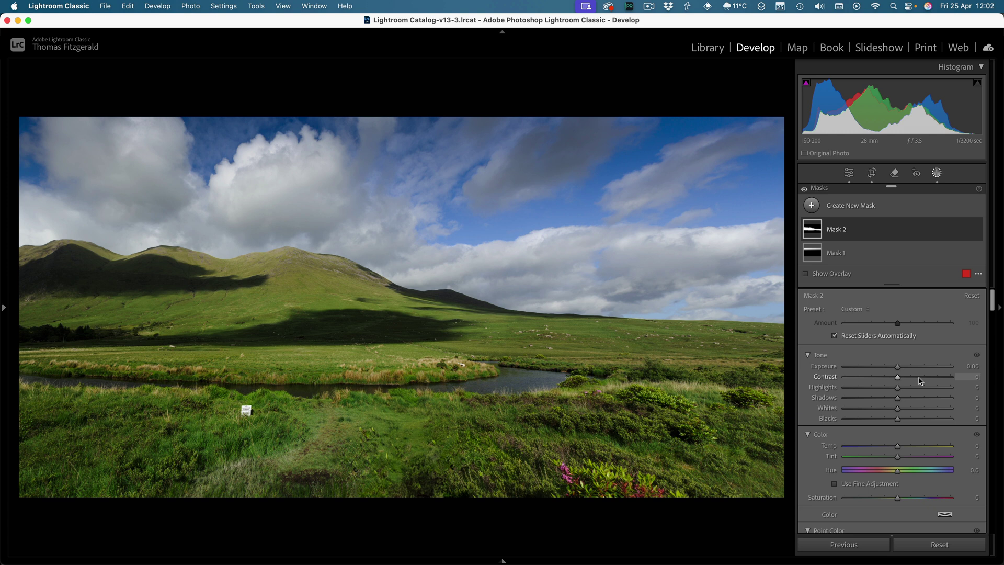
pyautogui.moveTo(897, 367); pyautogui.dragTo(899, 370)
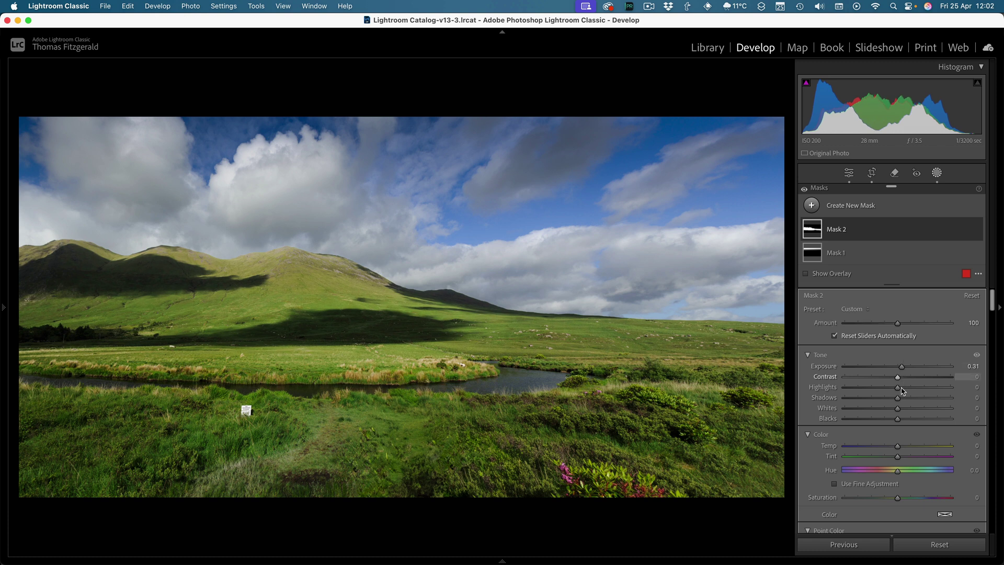
# Step: Try clarity on the mountains mask, reset it to zero, and return to the main edit panels
pyautogui.scroll(-10, 916, 414)
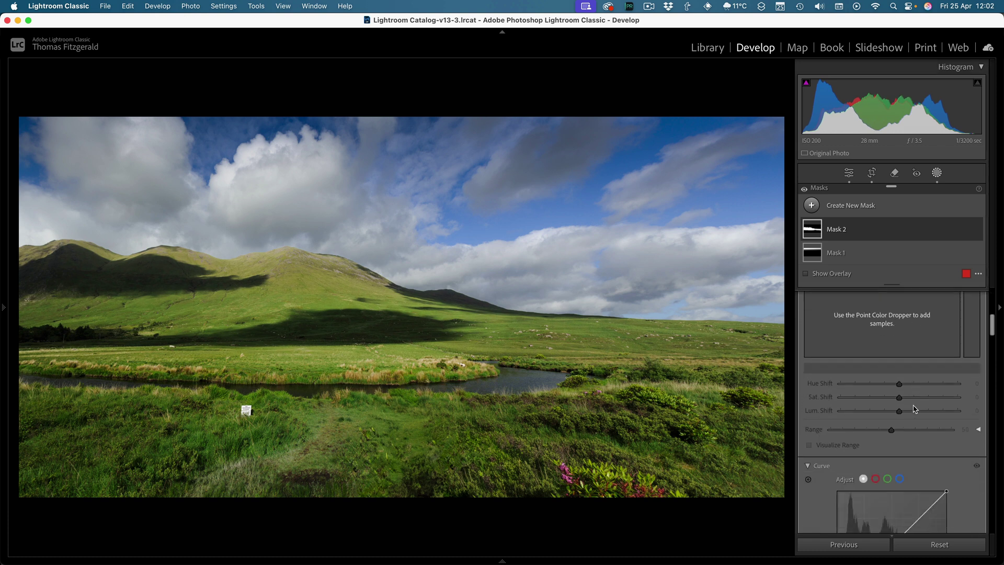
pyautogui.scroll(-8, 899, 426)
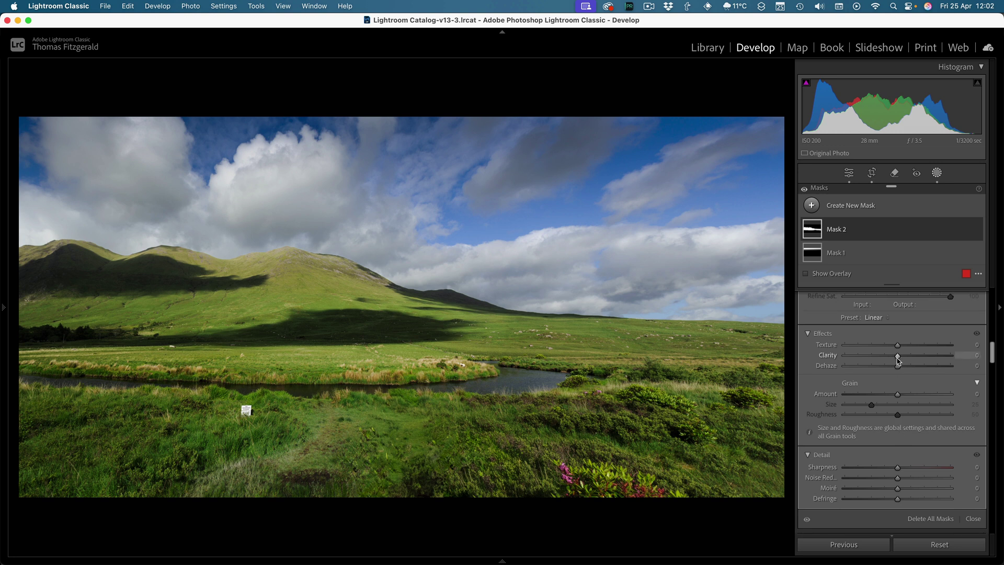
pyautogui.moveTo(901, 359)
pyautogui.mouseDown()
pyautogui.moveTo(935, 357)
pyautogui.moveTo(911, 358)
pyautogui.mouseUp()
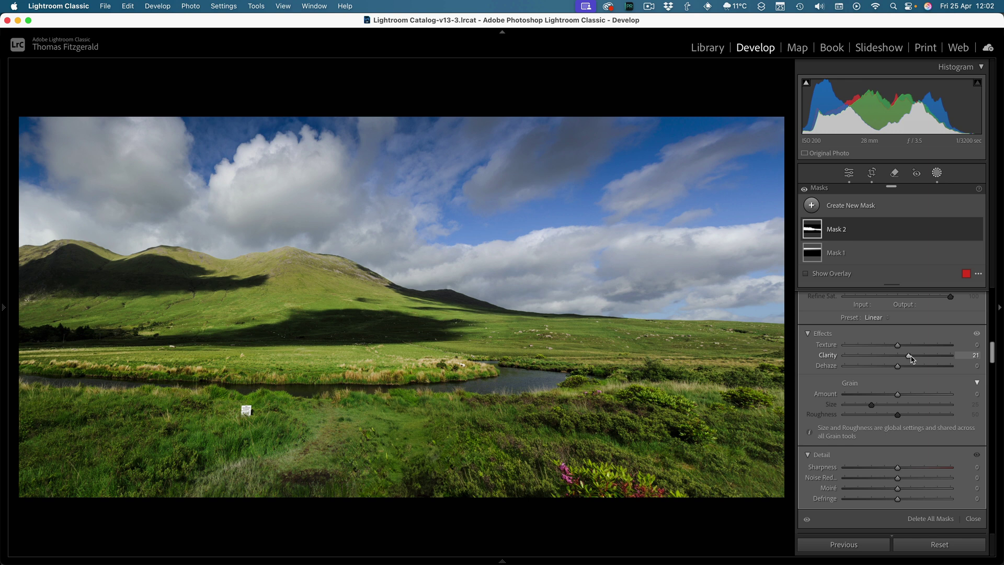
pyautogui.doubleClick(910, 358)
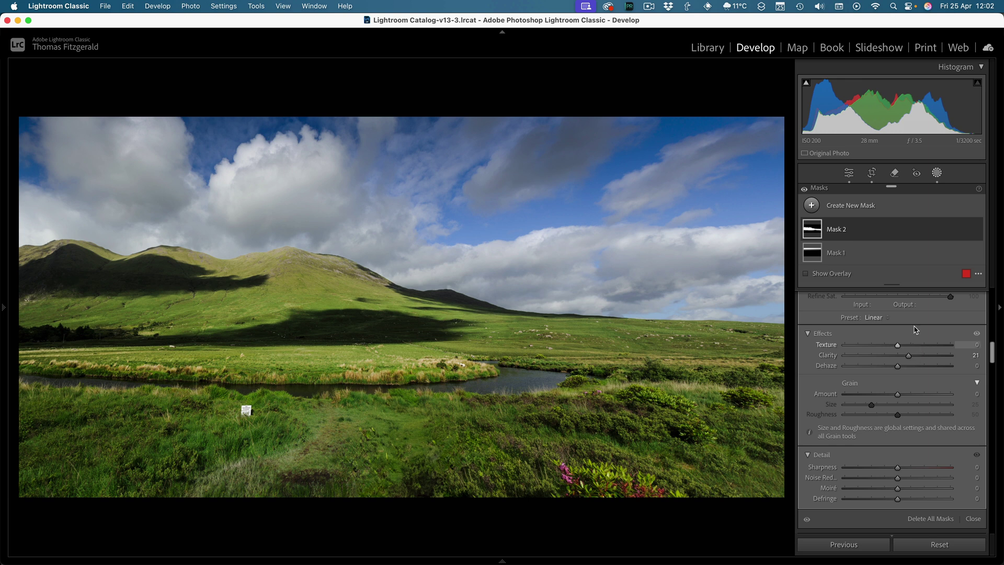
pyautogui.click(850, 175)
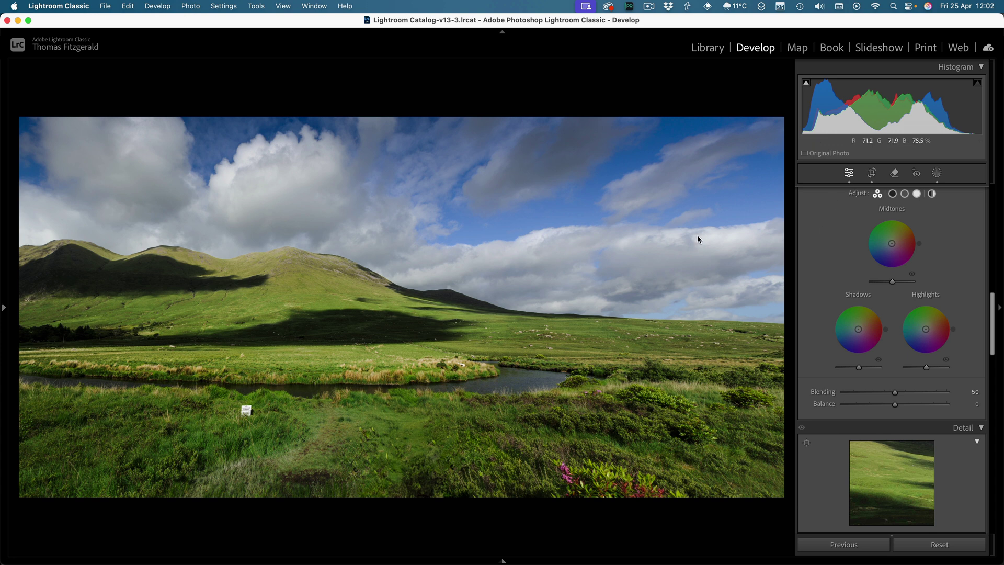
# Step: Return to the grid, open _DSC8852-Pano.dng in Develop, and show its mask list
pyautogui.press('g')
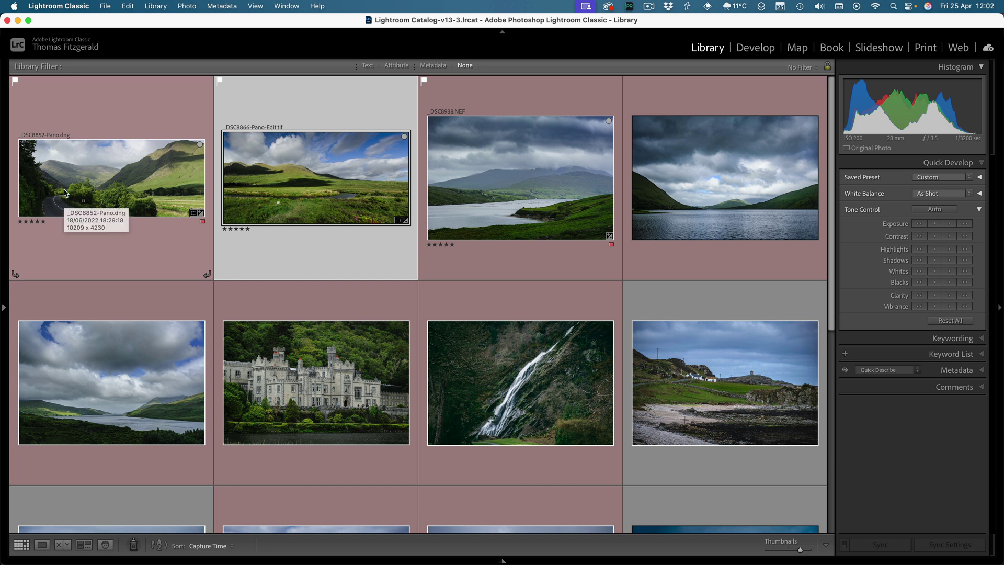
pyautogui.doubleClick(65, 200)
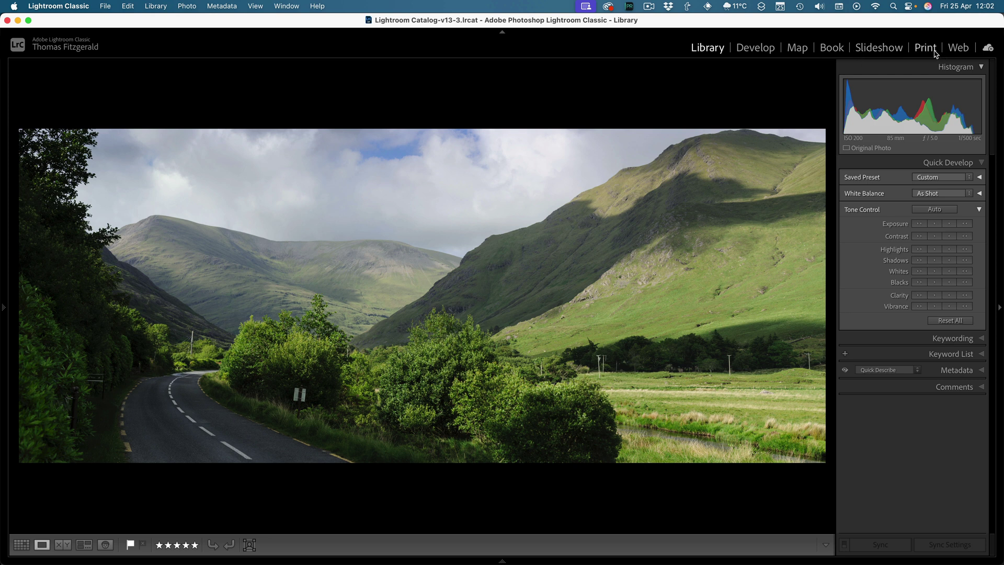
pyautogui.click(767, 50)
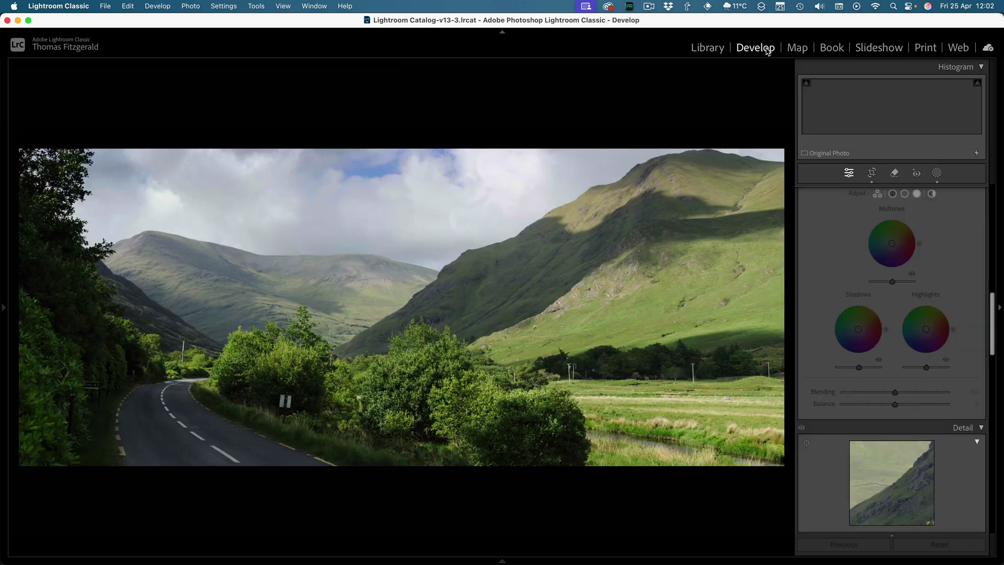
pyautogui.click(936, 175)
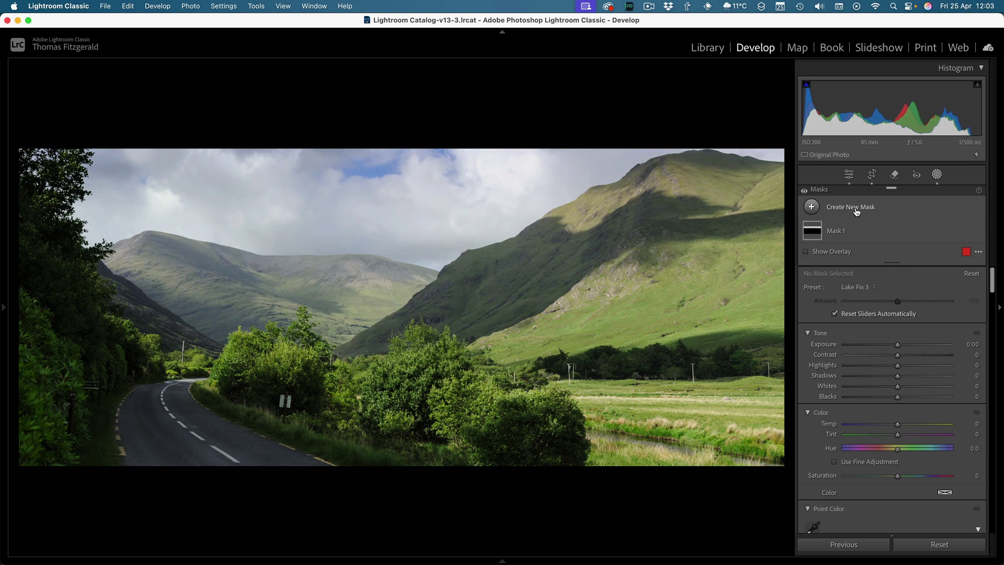
# Step: Create a Select Landscape mask with Vegetation ticked as Mask 2
pyautogui.click(855, 209)
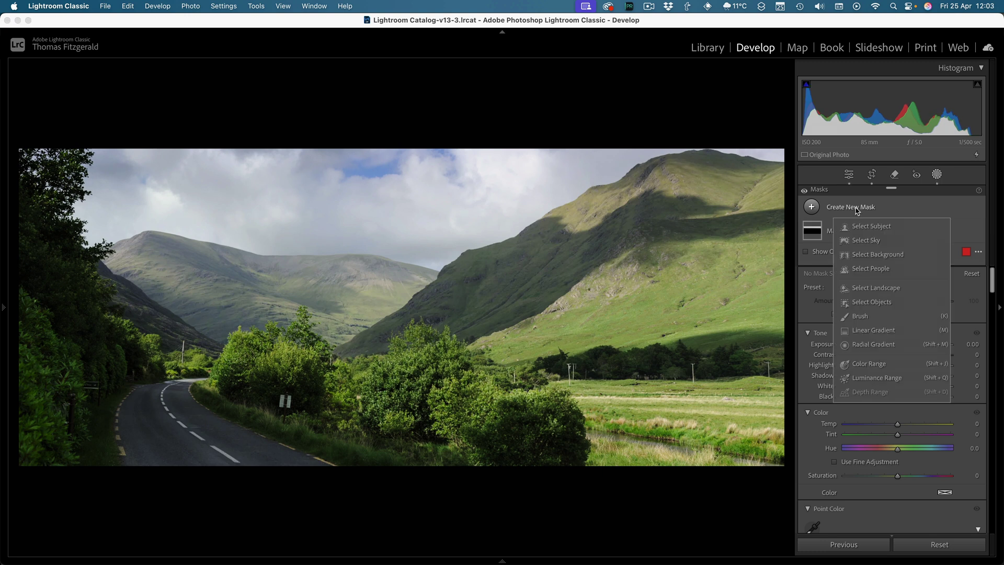
pyautogui.click(893, 293)
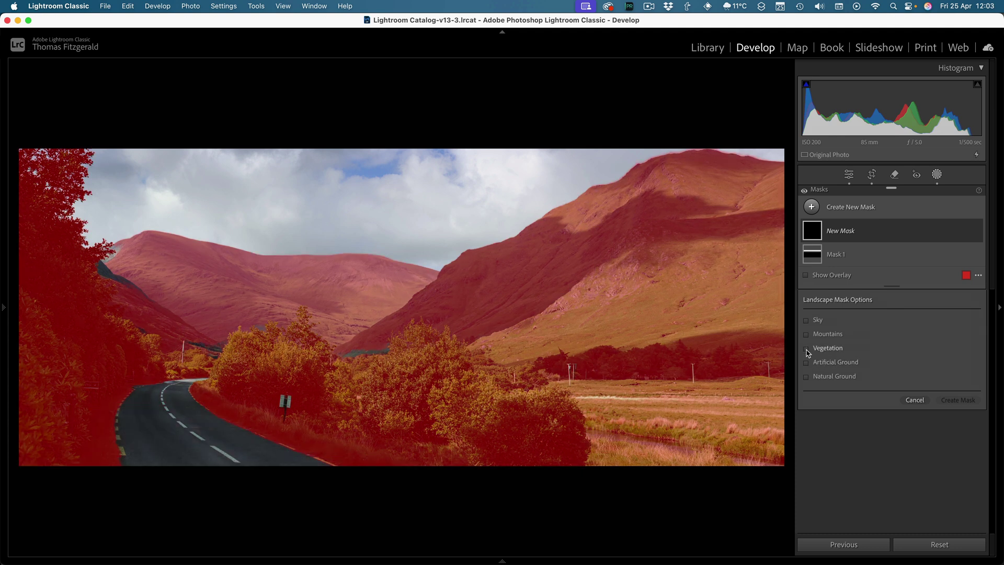
pyautogui.click(806, 349)
pyautogui.click(958, 400)
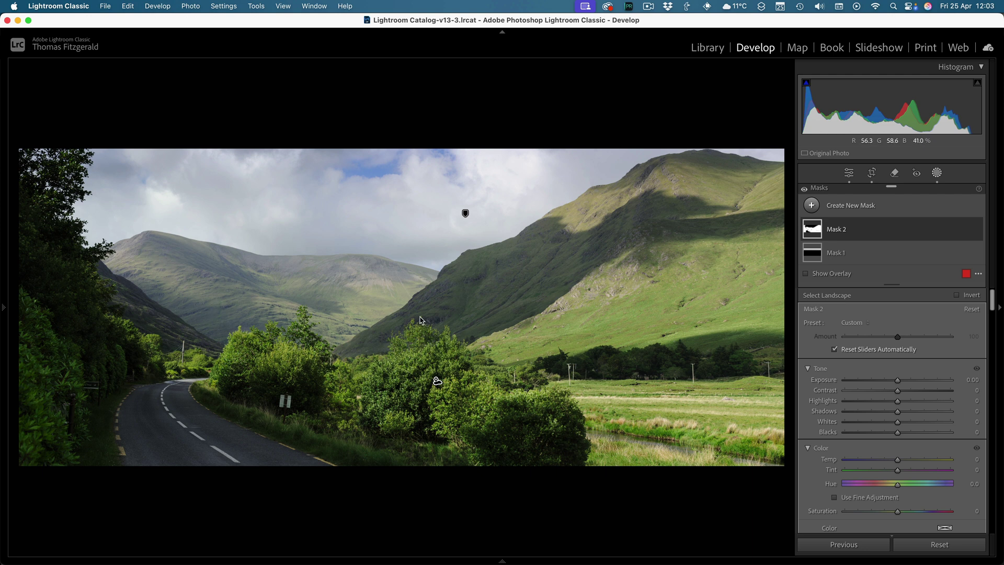
# Step: Subtract a Mountains landscape selection from Mask 2
pyautogui.click(899, 239)
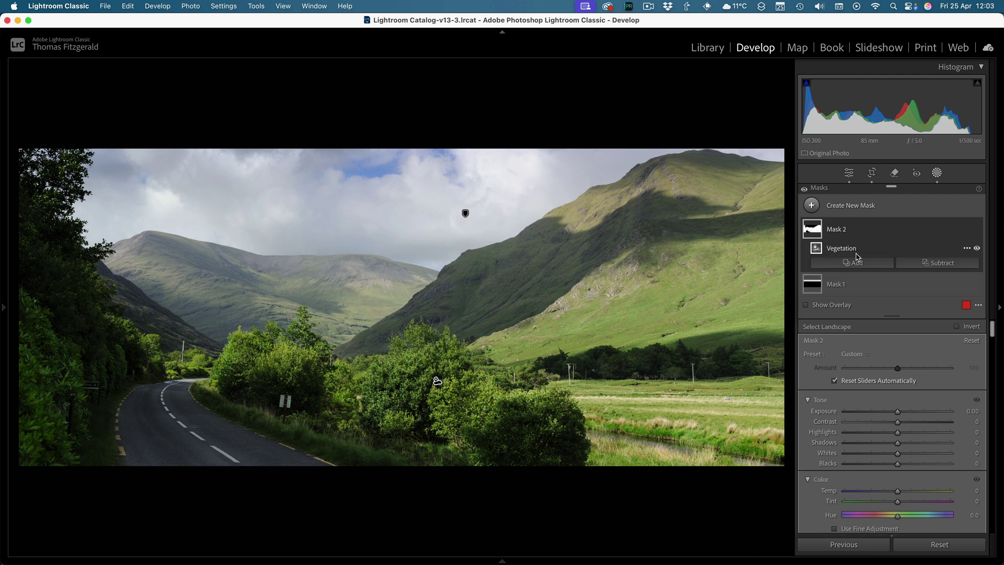
pyautogui.click(949, 263)
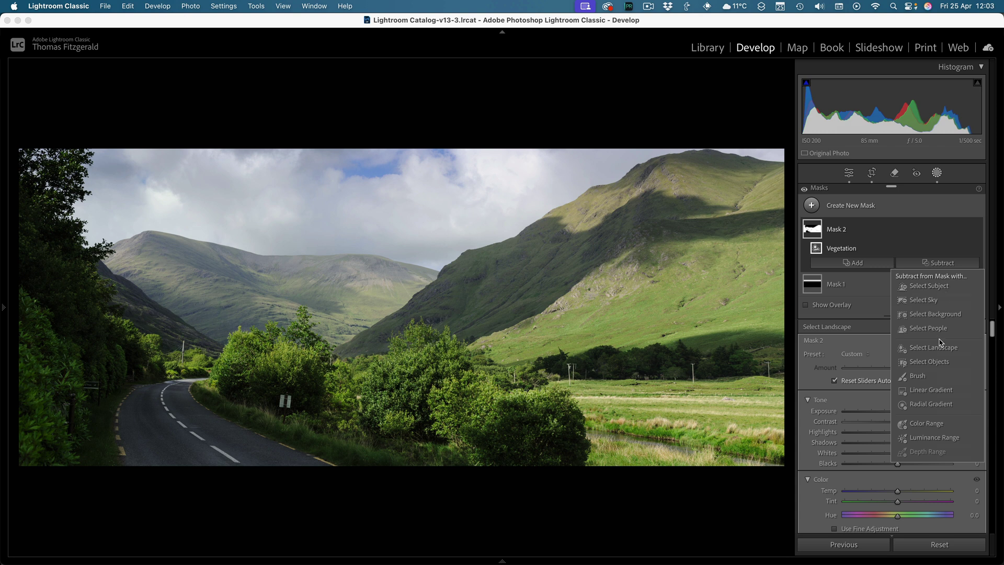
pyautogui.click(940, 350)
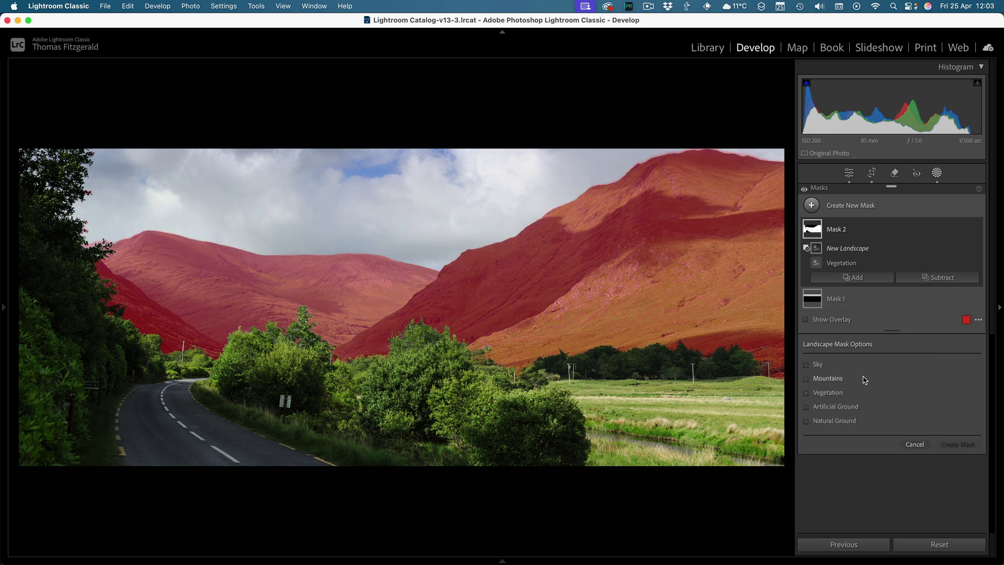
pyautogui.click(806, 380)
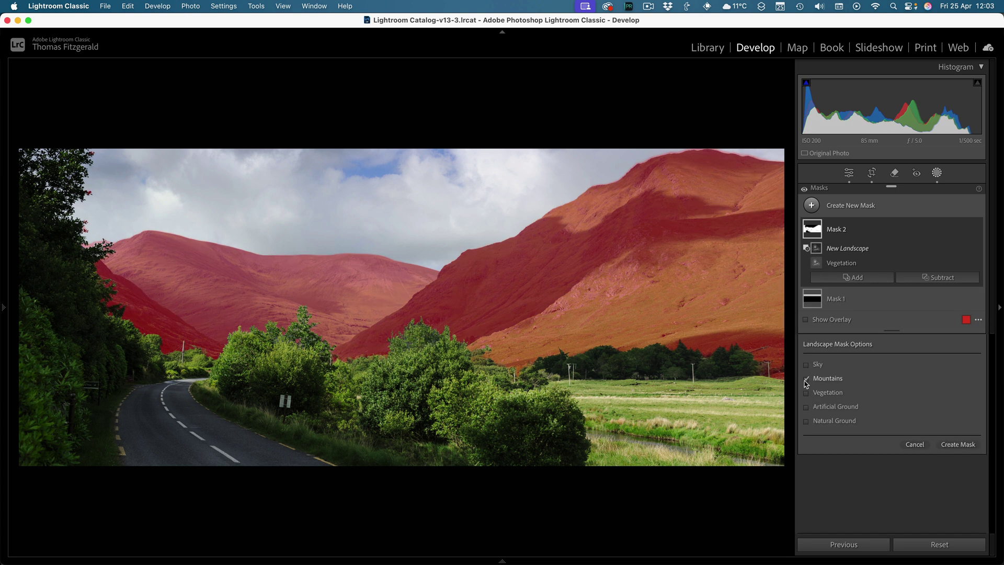
pyautogui.click(967, 444)
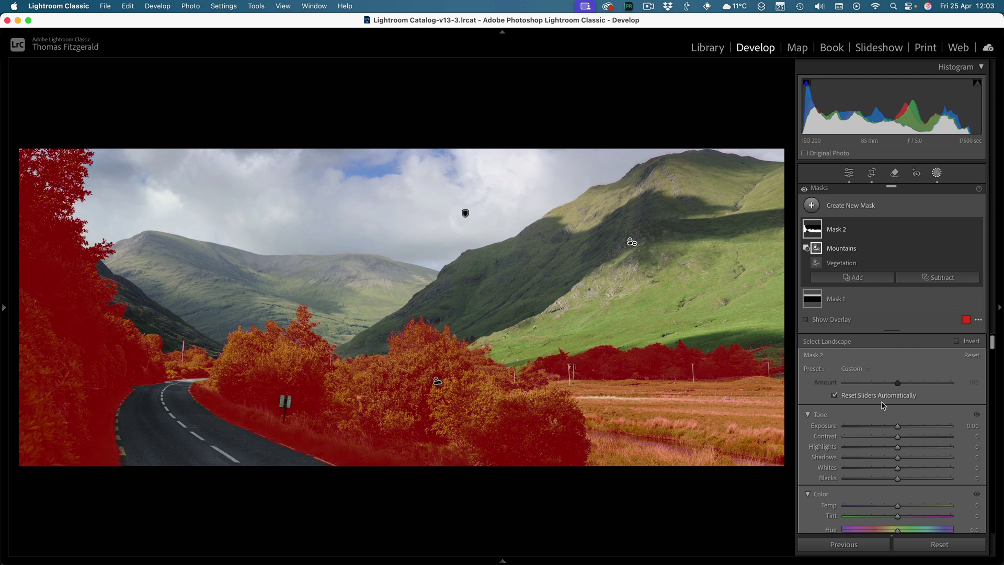
# Step: Raise Mask 2's exposure to 0.34 and its clarity to 28
pyautogui.moveTo(897, 426); pyautogui.dragTo(904, 428)
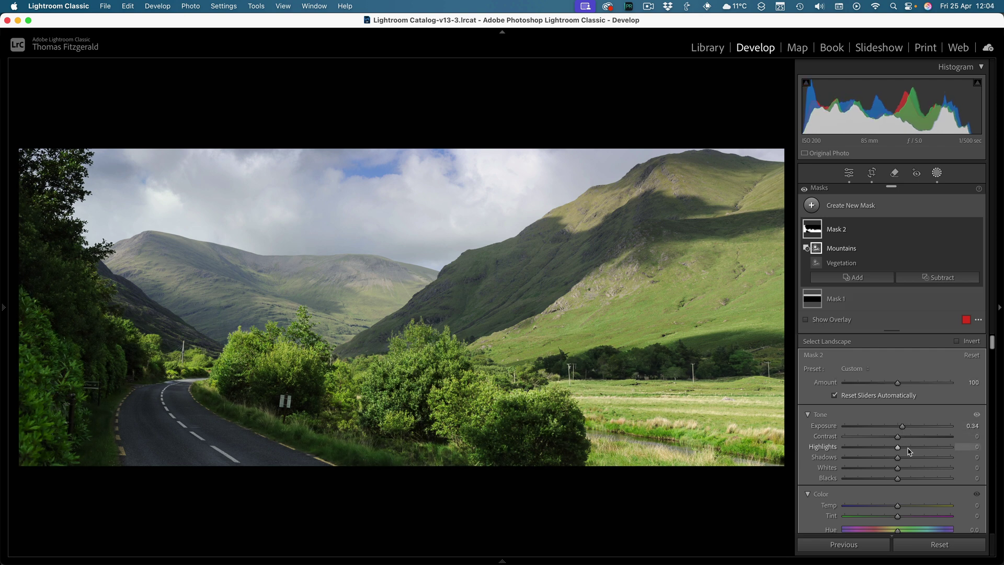
pyautogui.scroll(-10, 902, 445)
pyautogui.scroll(-10, 900, 464)
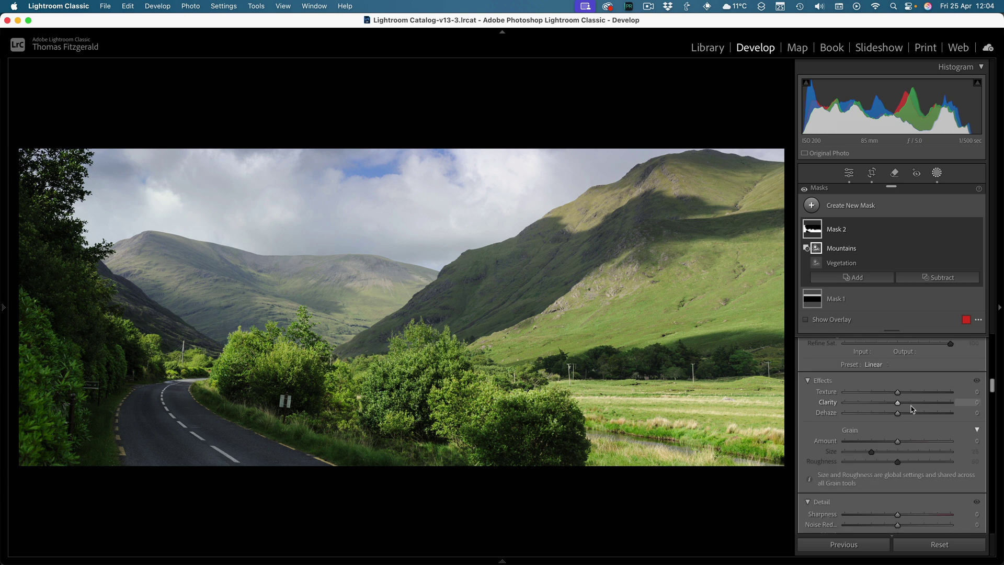
pyautogui.moveTo(911, 406)
pyautogui.mouseDown()
pyautogui.moveTo(921, 404)
pyautogui.moveTo(913, 404)
pyautogui.mouseUp()
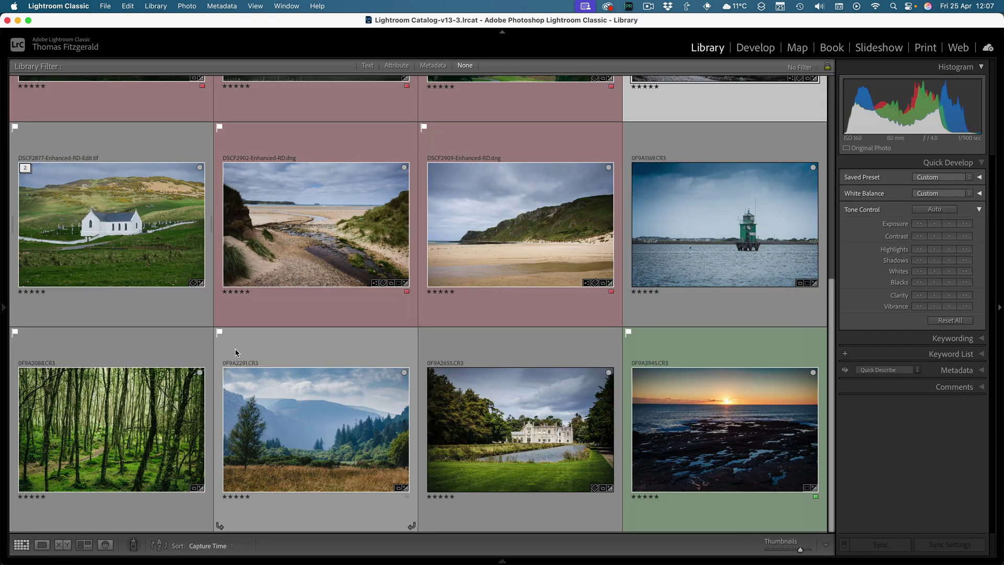
# Step: Open the forest photo in Develop with the masking panel showing
pyautogui.doubleClick(104, 401)
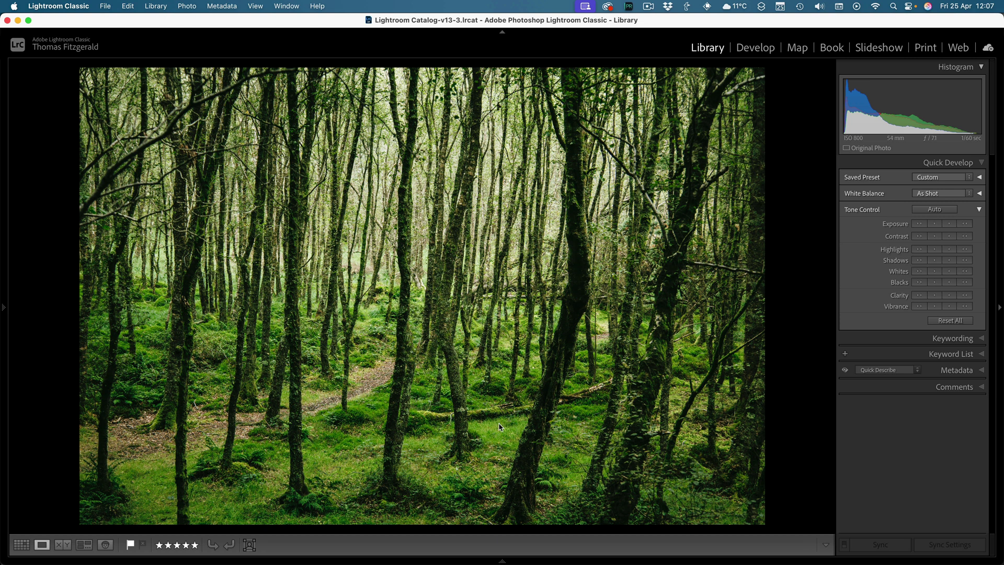
pyautogui.click(755, 48)
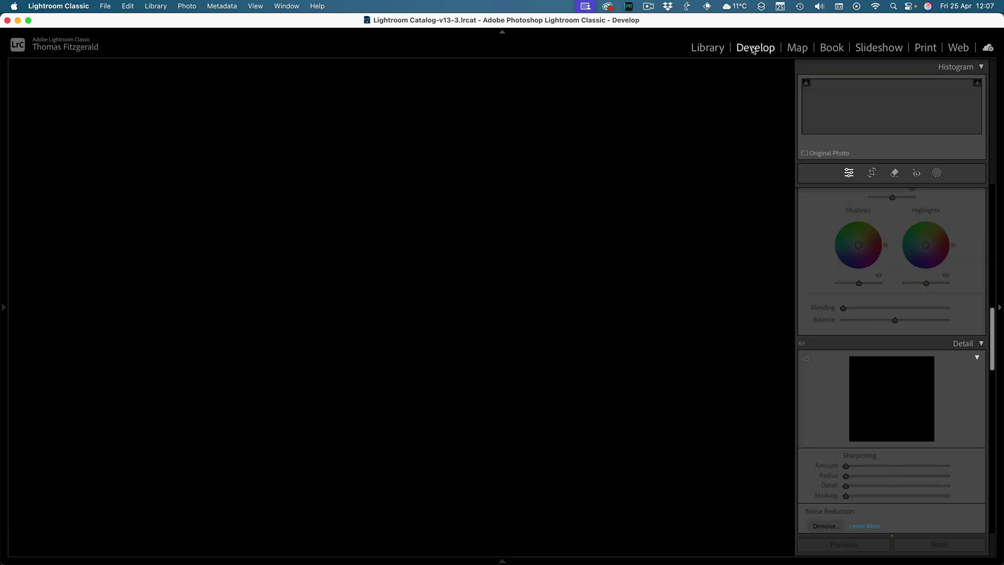
pyautogui.click(937, 174)
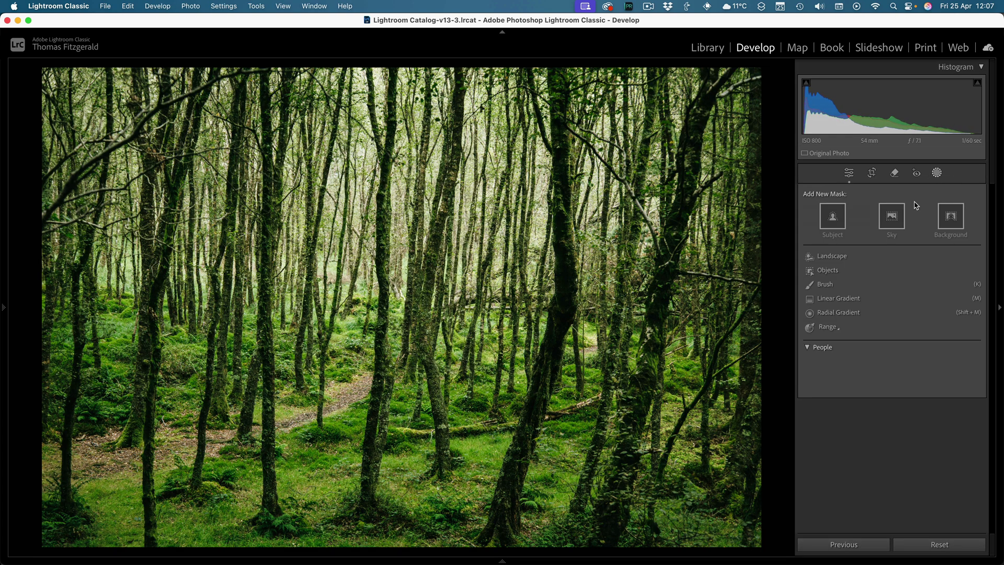
# Step: Try a landscape mask on the forest photo, cancel it, and return to the library
pyautogui.click(831, 256)
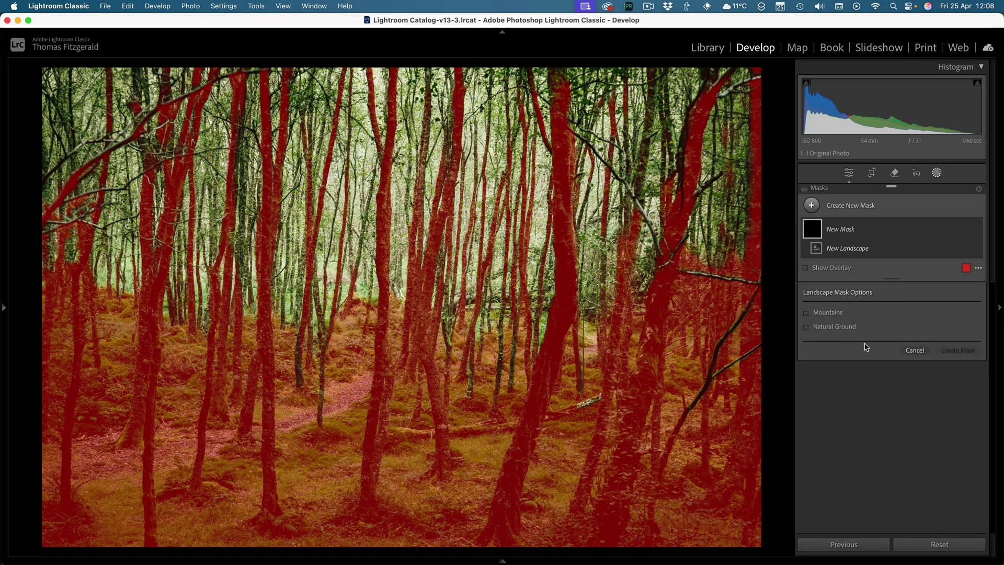
pyautogui.click(920, 351)
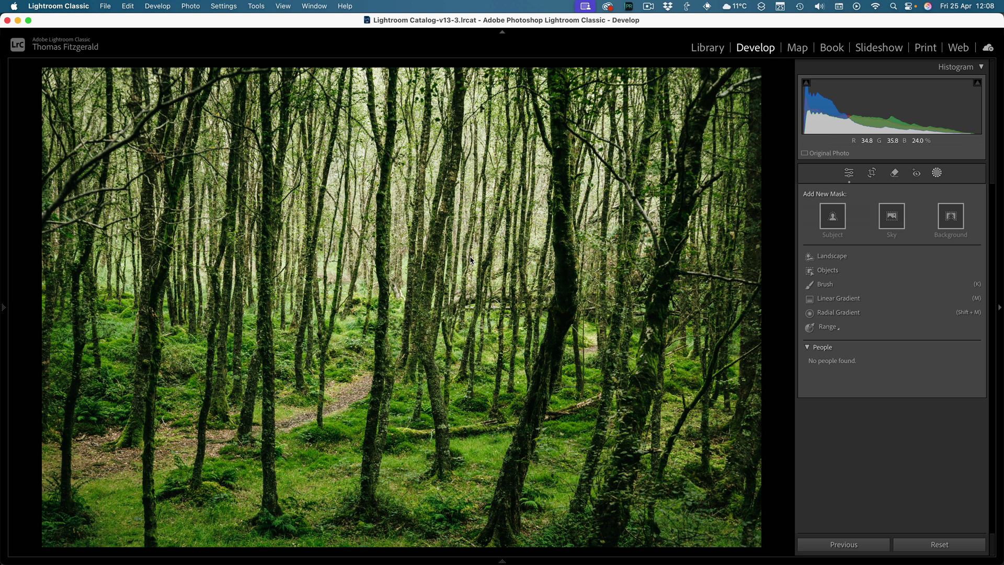
pyautogui.press('z')
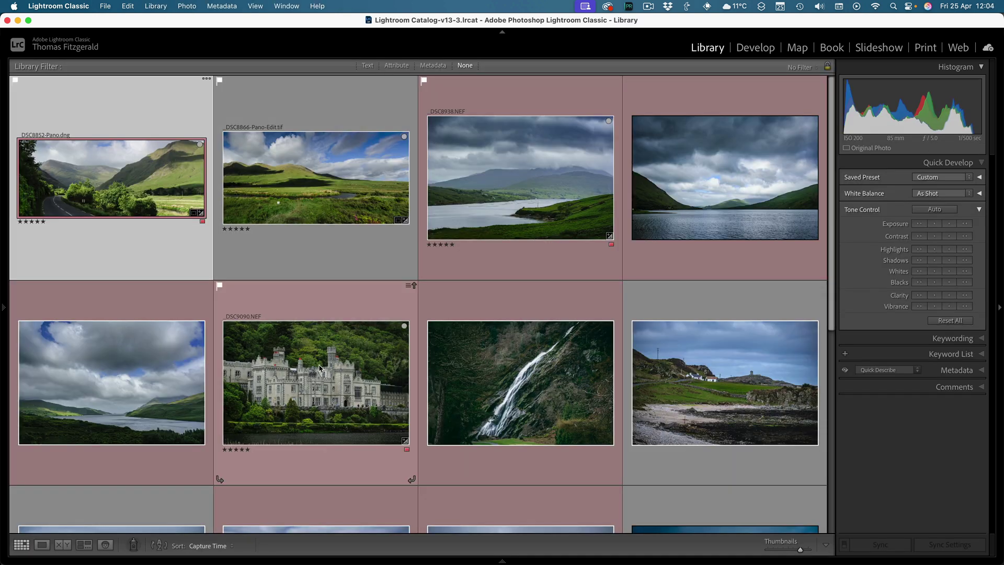
# Step: Open the castle photo in Develop and start a Select Landscape mask on it
pyautogui.doubleClick(319, 363)
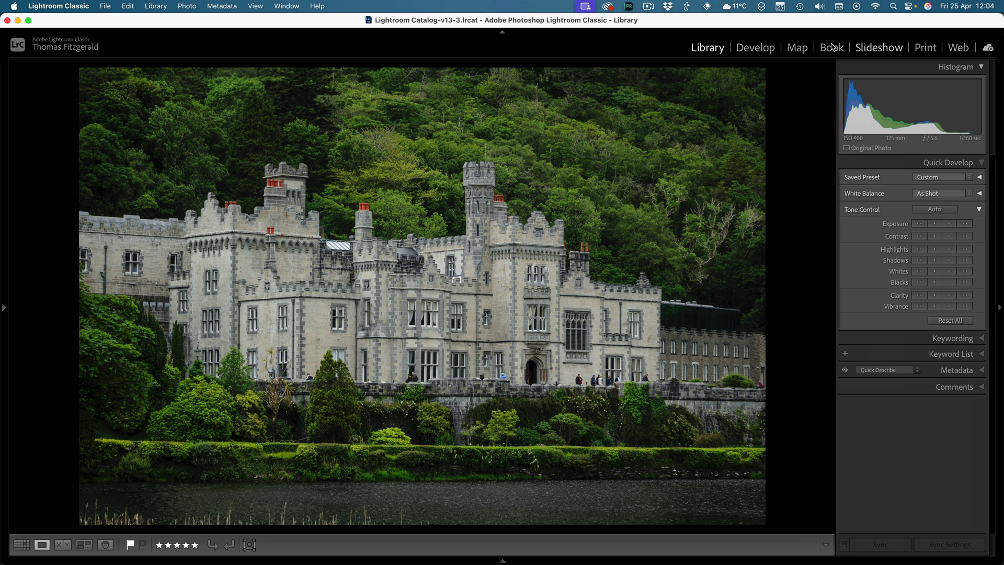
pyautogui.click(755, 50)
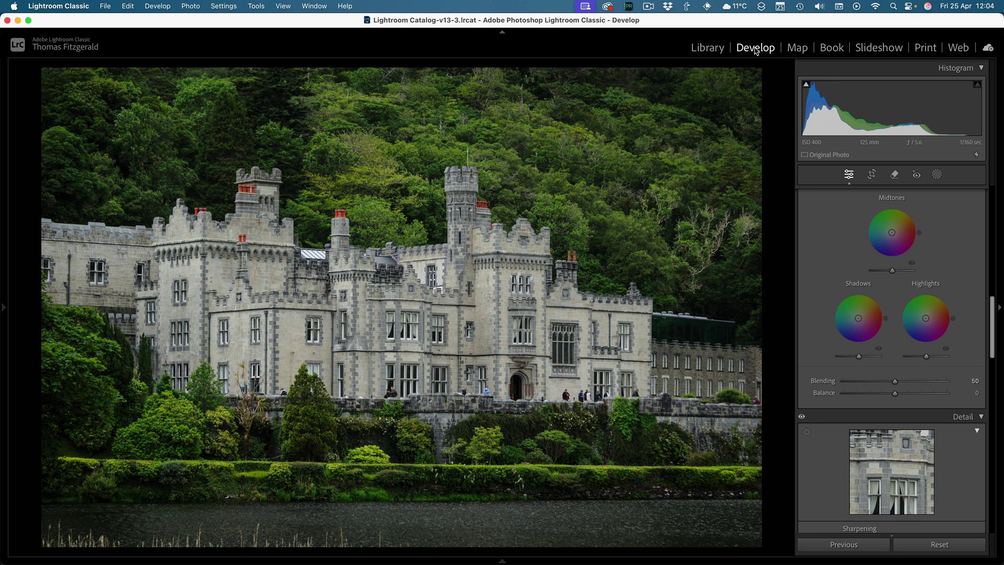
pyautogui.click(935, 178)
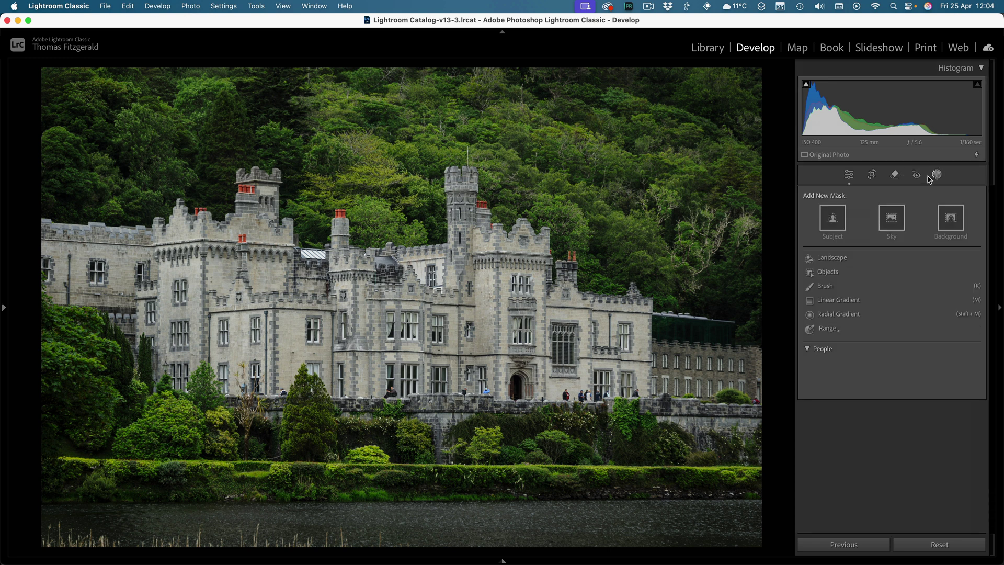
pyautogui.click(834, 259)
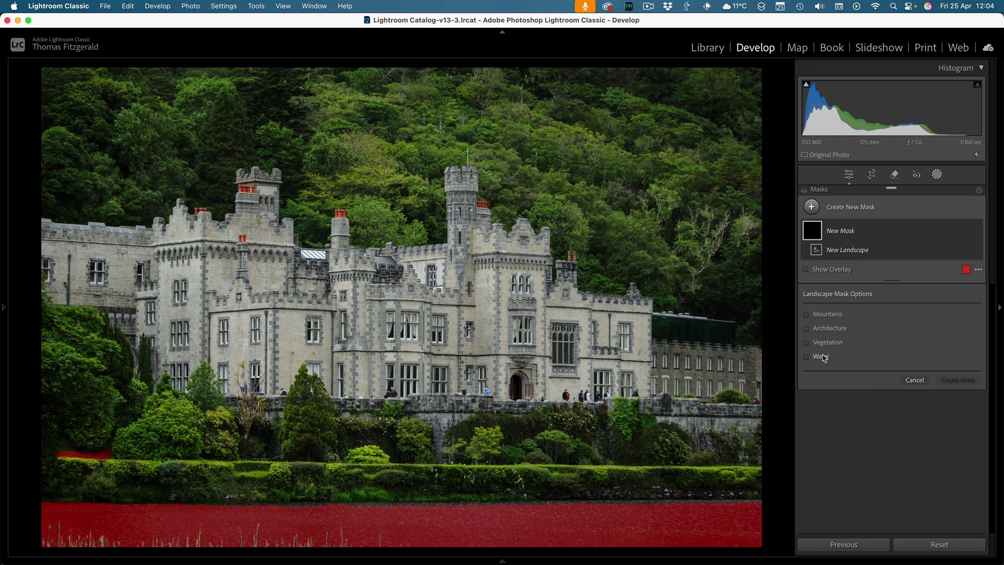
# Step: Create an Architecture landscape mask for the castle and brighten it to 0.35 exposure
pyautogui.click(806, 328)
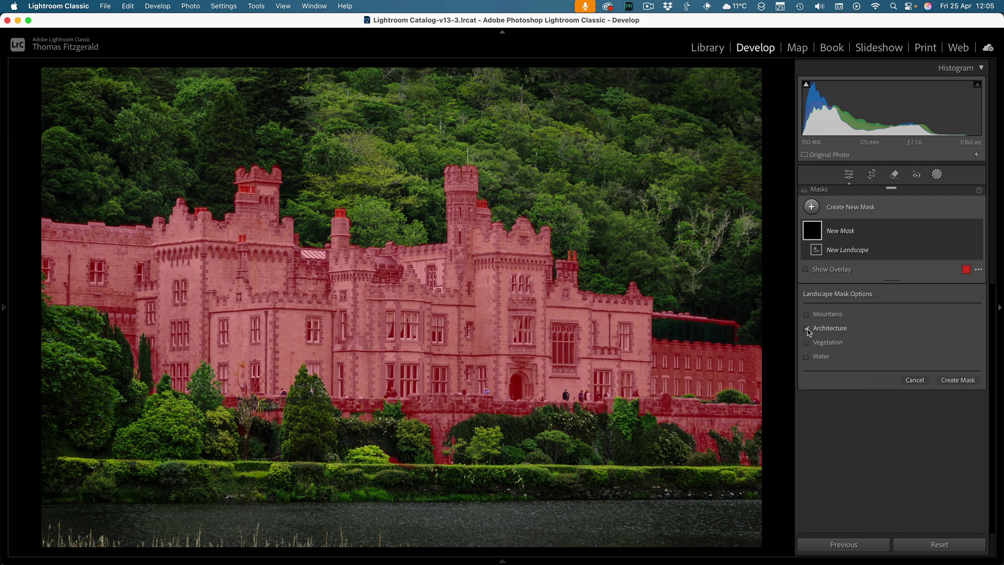
pyautogui.click(953, 378)
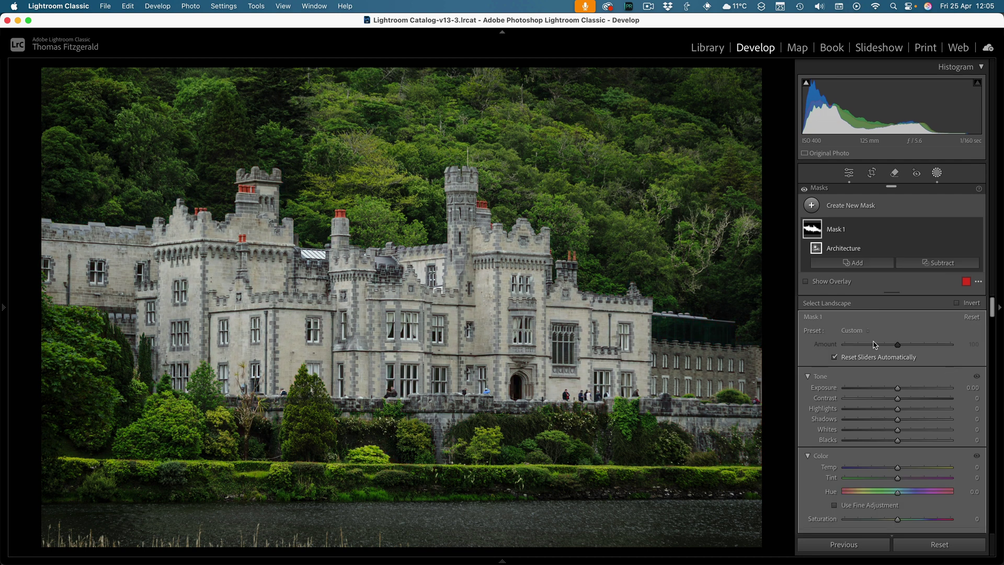
pyautogui.moveTo(897, 392); pyautogui.dragTo(902, 392)
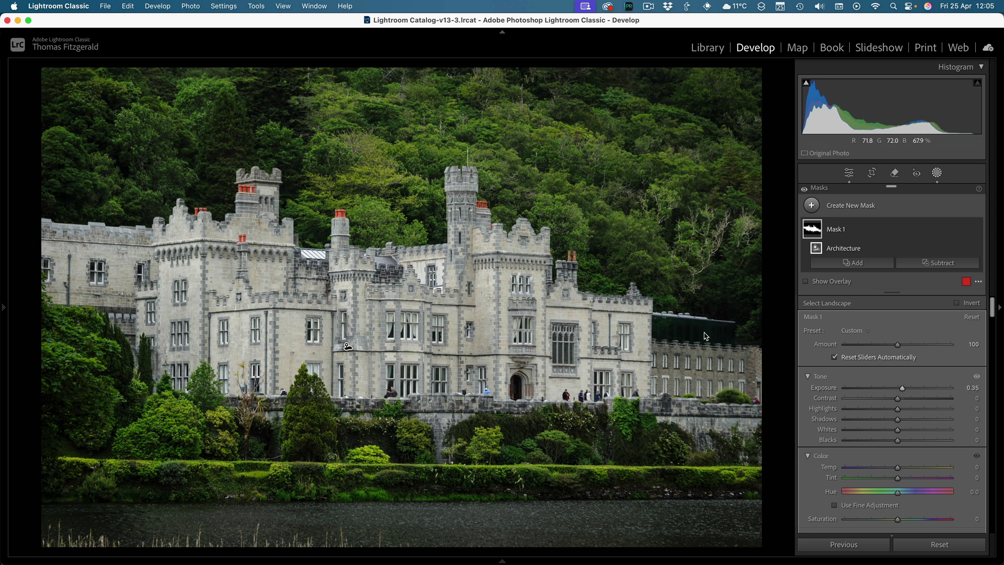
# Step: Raise the castle mask's clarity to 47 and lift its shadows to about 24
pyautogui.scroll(-2, 900, 382)
pyautogui.scroll(-10, 897, 378)
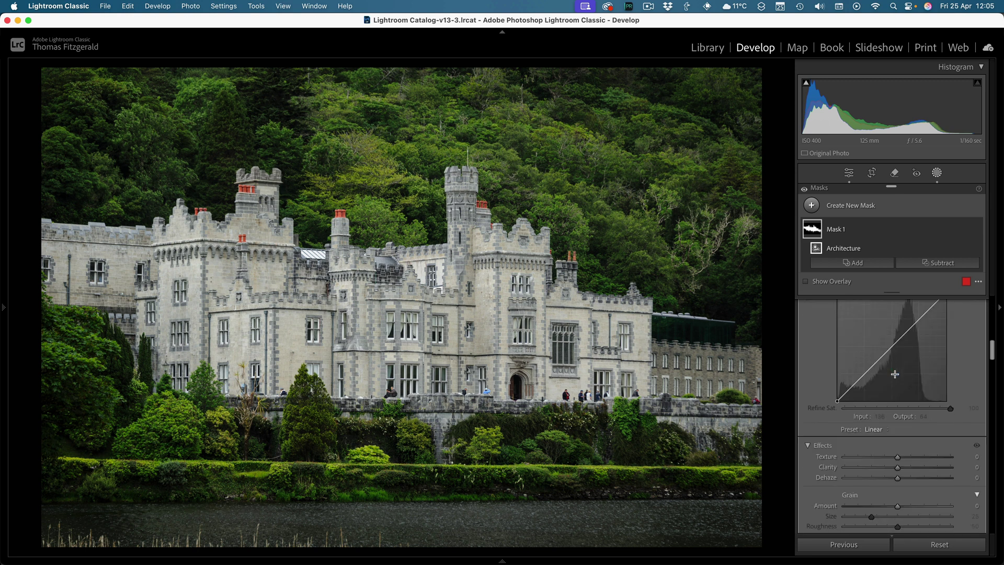
pyautogui.moveTo(897, 346)
pyautogui.mouseDown()
pyautogui.moveTo(925, 349)
pyautogui.moveTo(914, 351)
pyautogui.mouseUp()
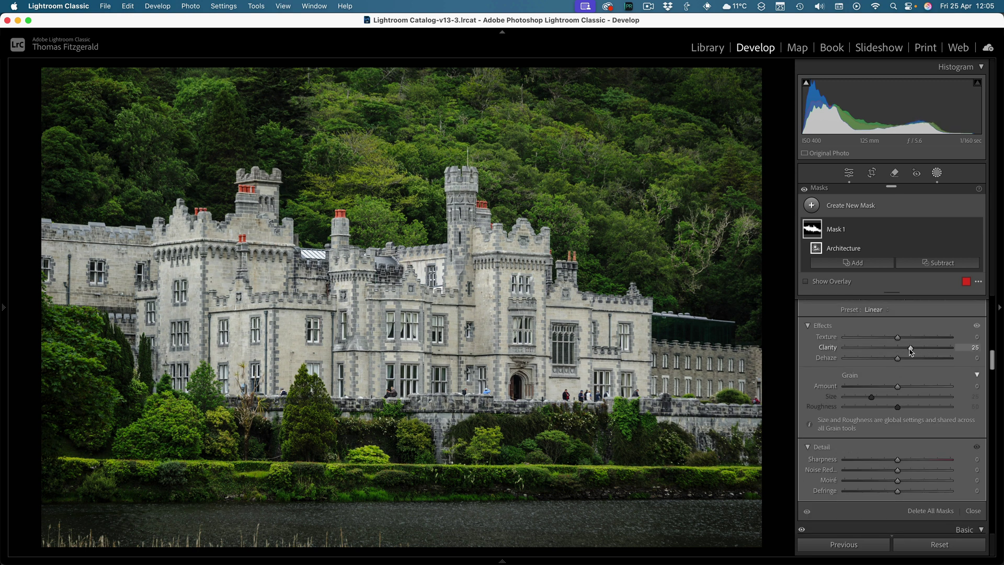
pyautogui.scroll(10, 910, 387)
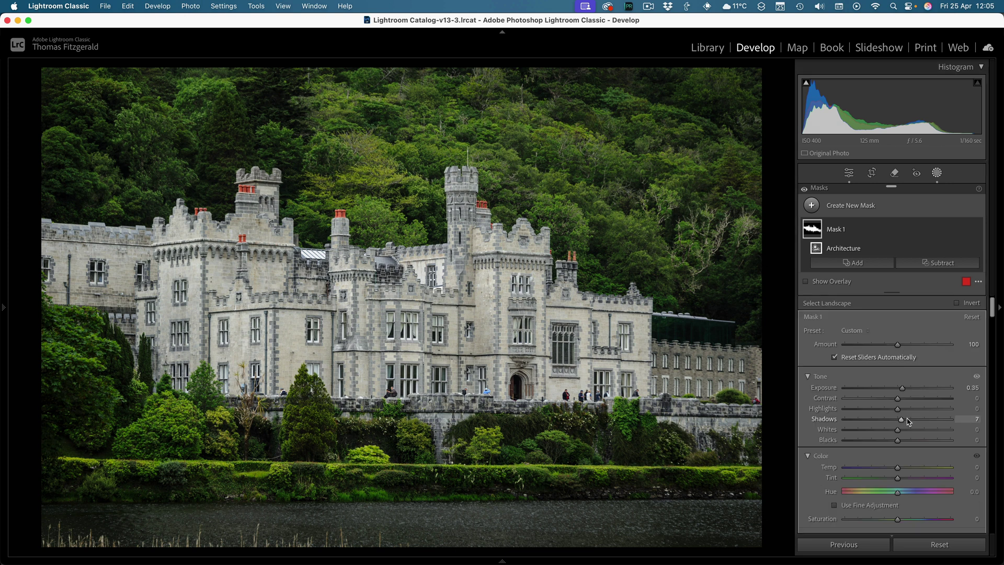
pyautogui.moveTo(907, 422)
pyautogui.mouseDown()
pyautogui.moveTo(929, 420)
pyautogui.moveTo(915, 422)
pyautogui.mouseUp()
pyautogui.click(881, 207)
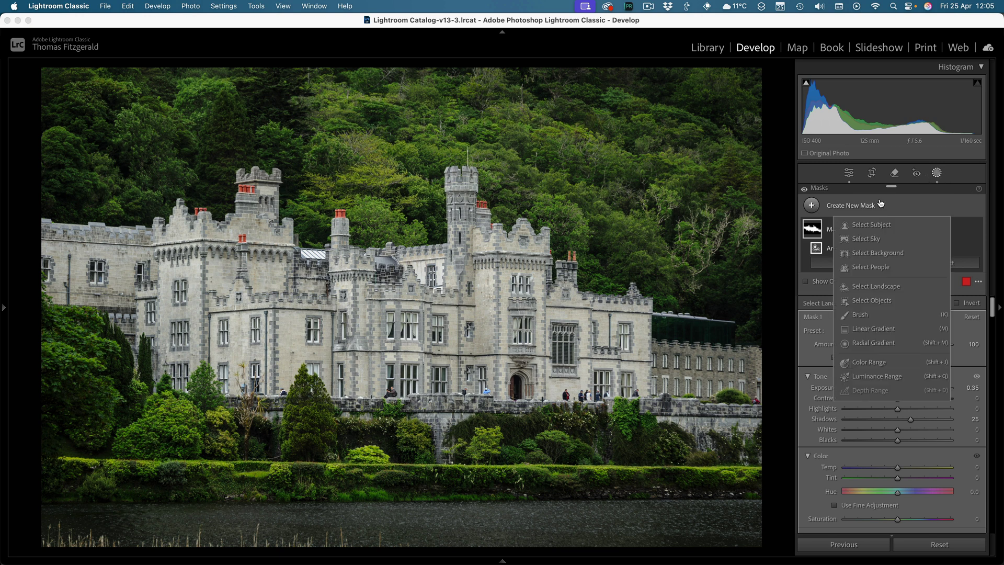
# Step: Add a Select Landscape mask with Vegetation ticked to isolate the castle's greenery
pyautogui.click(890, 289)
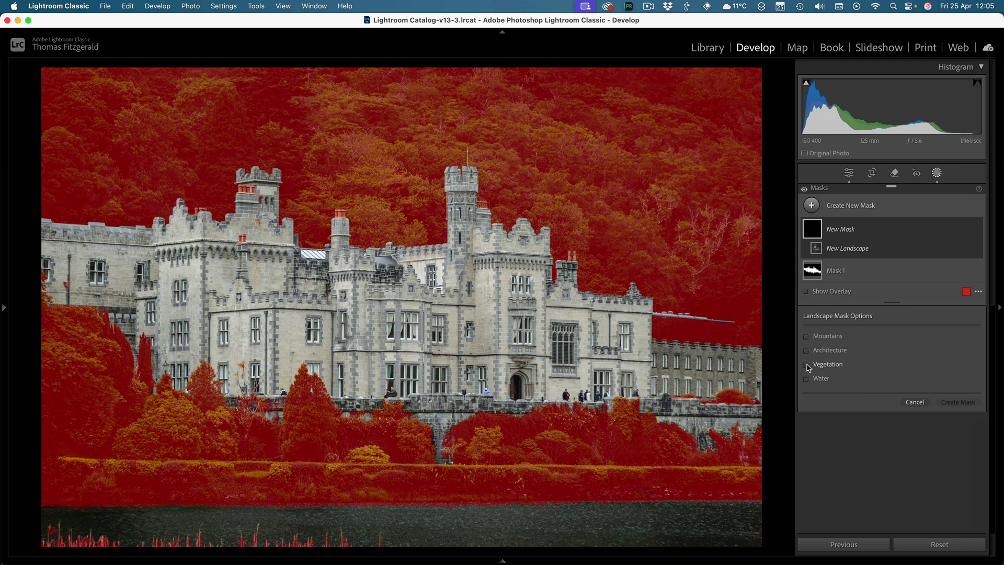
pyautogui.click(806, 365)
pyautogui.click(958, 402)
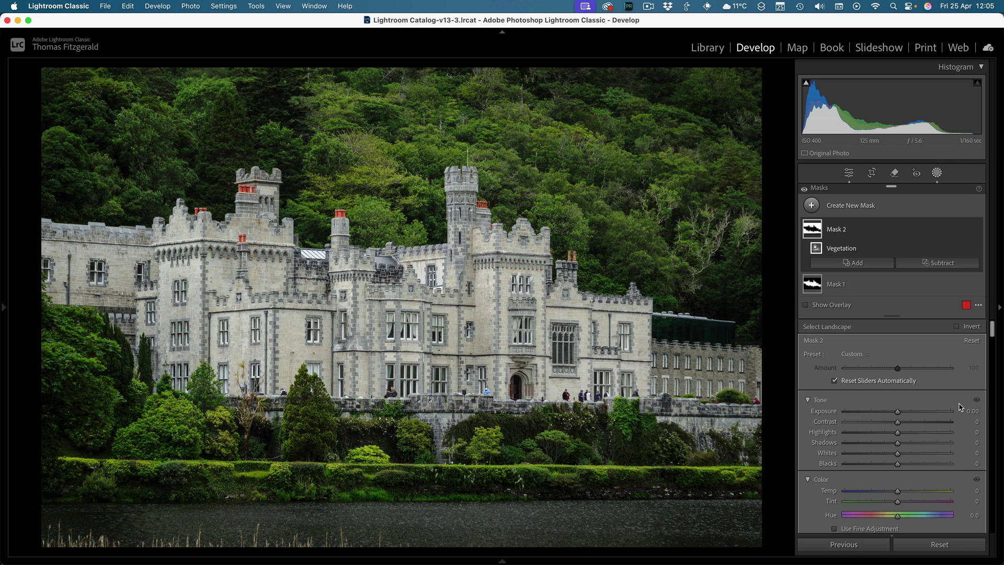
pyautogui.scroll(-10, 915, 365)
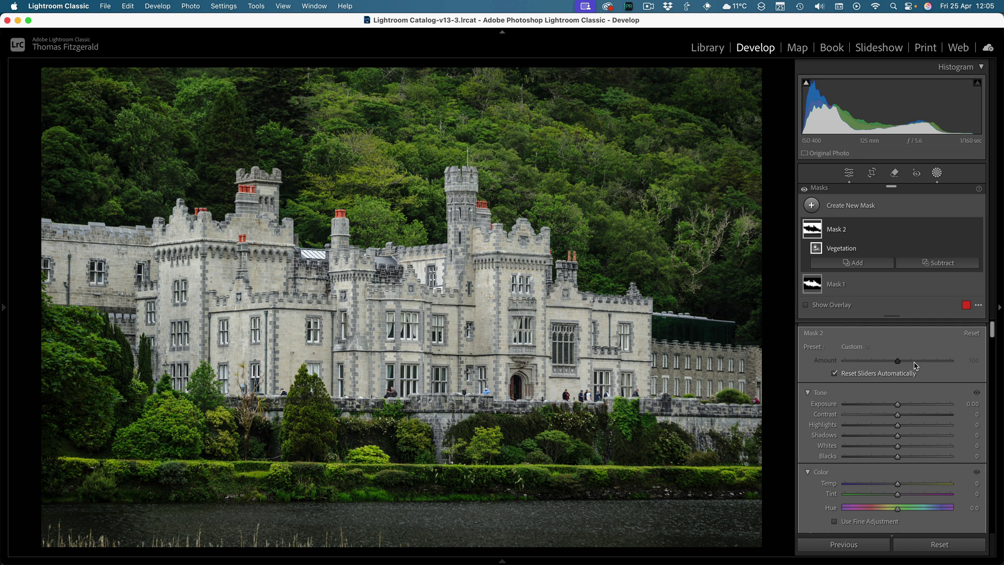
pyautogui.scroll(2, 915, 363)
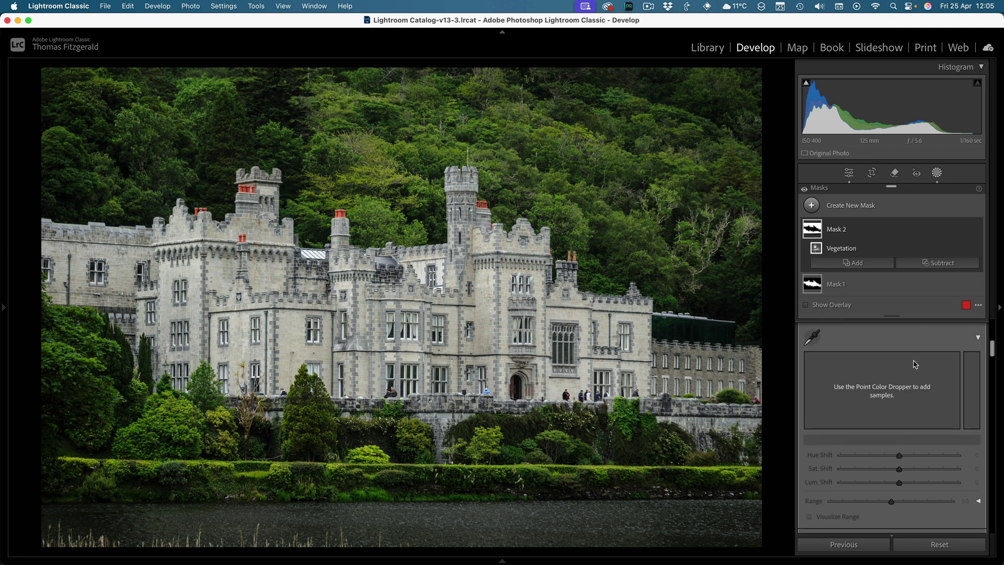
# Step: Sample the hillside foliage with Point Color, then set Range 98, Hue 17, Sat 16, Lum -50
pyautogui.click(812, 367)
pyautogui.click(653, 175)
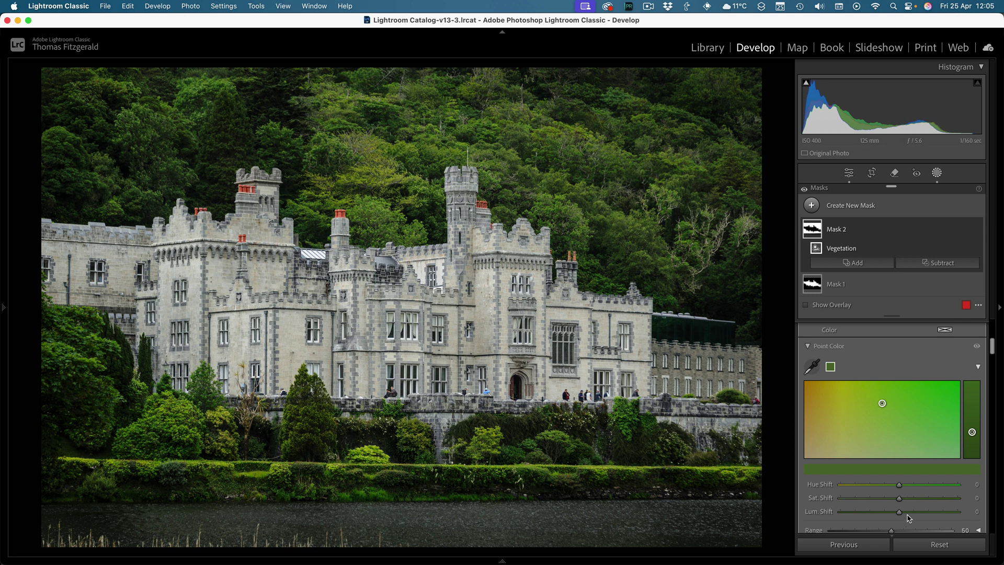
pyautogui.moveTo(891, 531); pyautogui.dragTo(948, 530)
pyautogui.scroll(5, 892, 400)
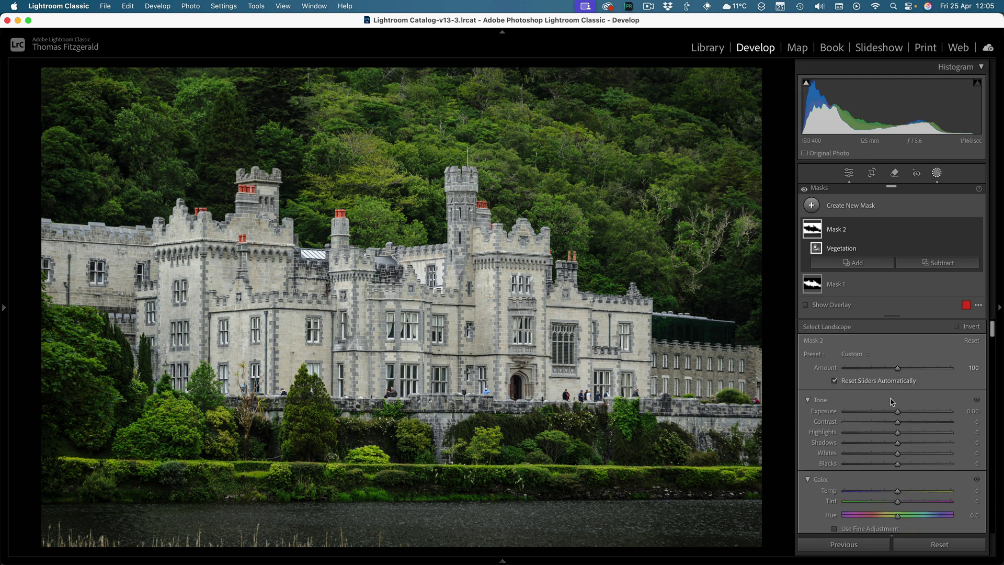
pyautogui.scroll(-8, 891, 400)
pyautogui.scroll(4, 892, 401)
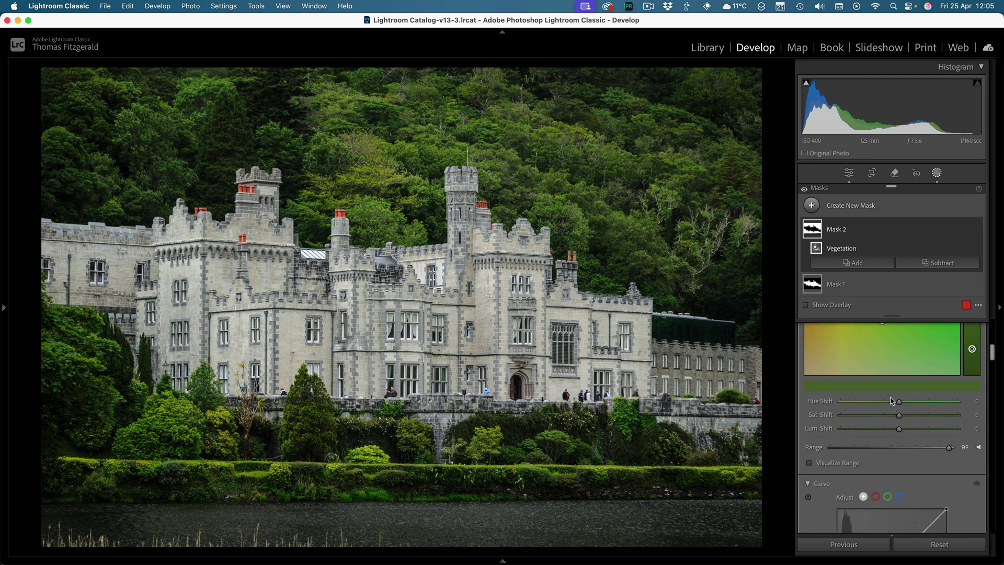
pyautogui.scroll(-3, 891, 401)
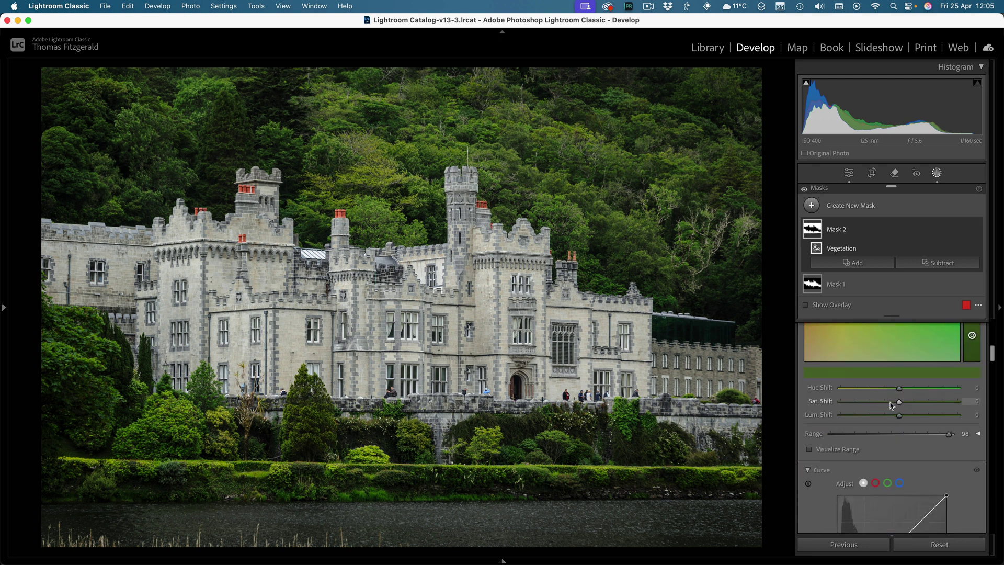
pyautogui.moveTo(898, 401); pyautogui.dragTo(870, 422)
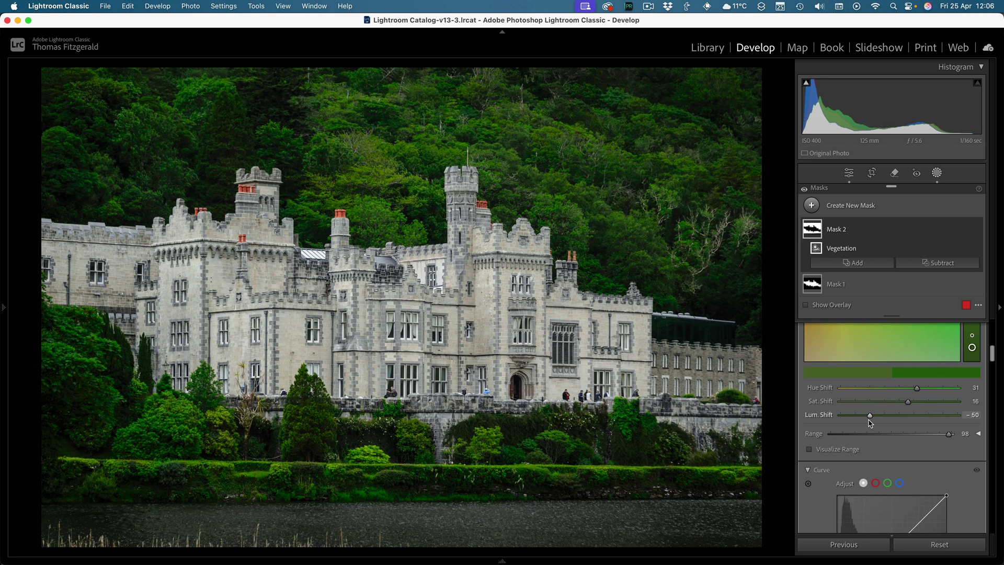
pyautogui.click(909, 389)
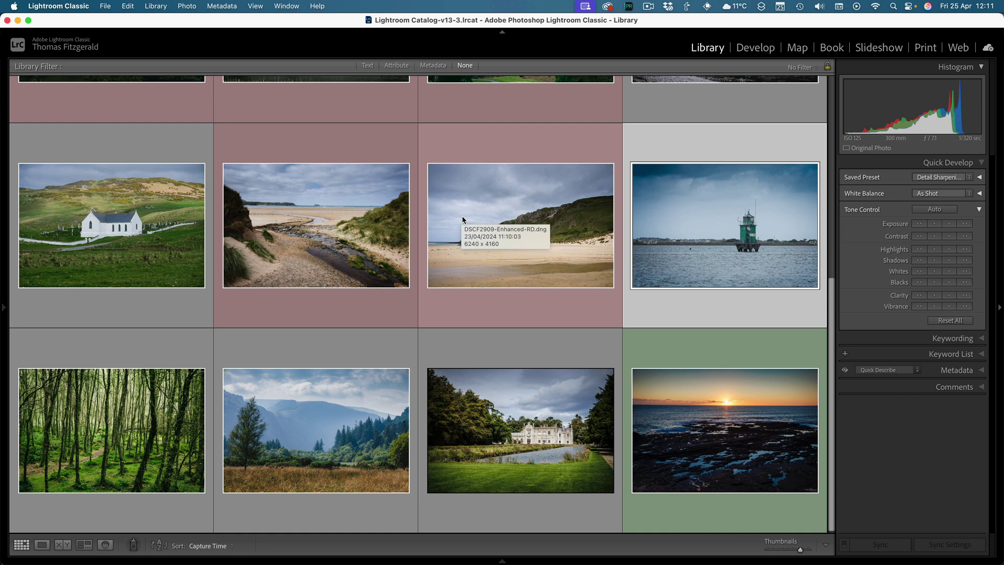
# Step: Open the sunset coastline photo in Develop and add a Natural Ground landscape mask
pyautogui.click(705, 471)
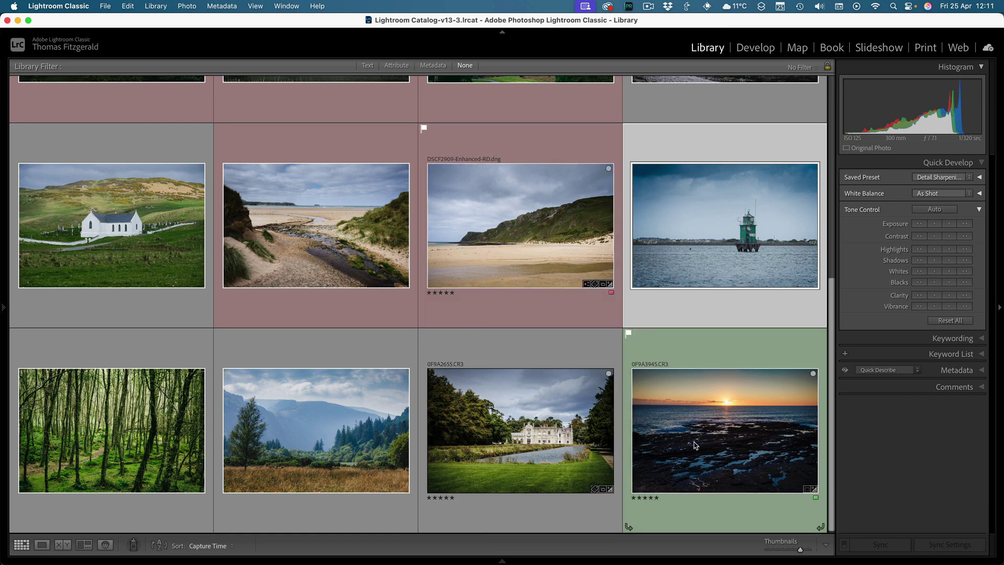
pyautogui.doubleClick(695, 445)
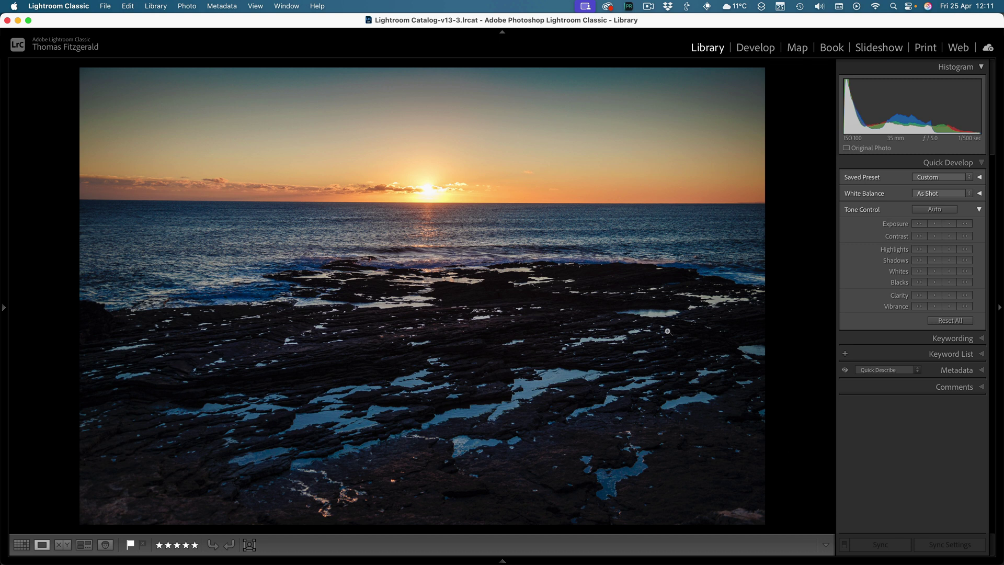
pyautogui.click(761, 48)
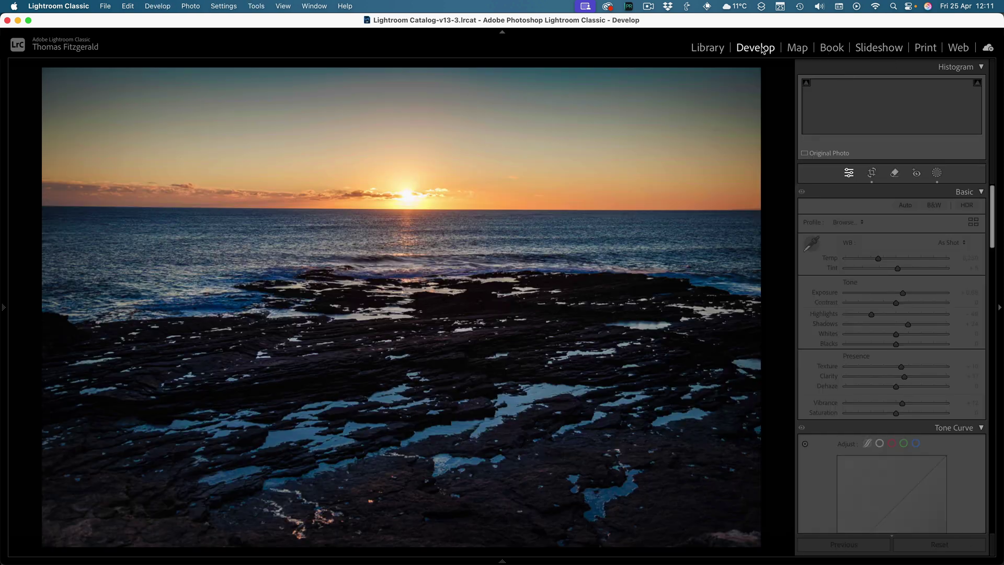
pyautogui.click(937, 173)
pyautogui.click(862, 207)
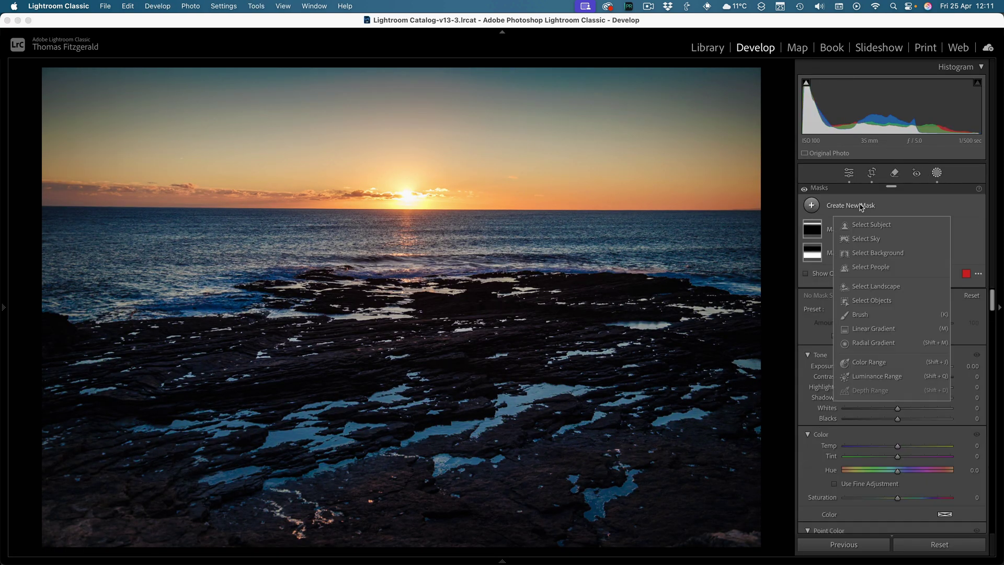
pyautogui.click(875, 286)
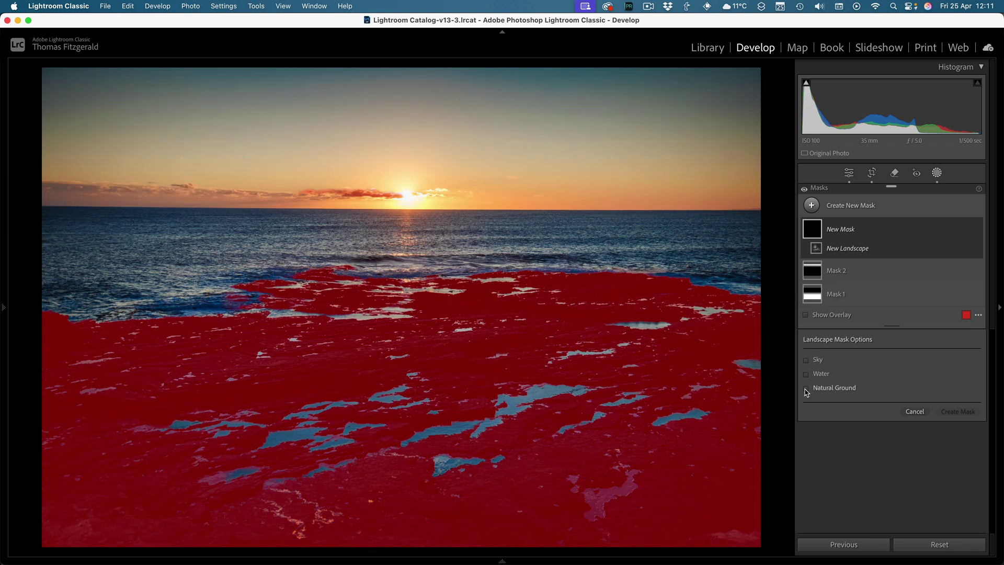
pyautogui.click(806, 389)
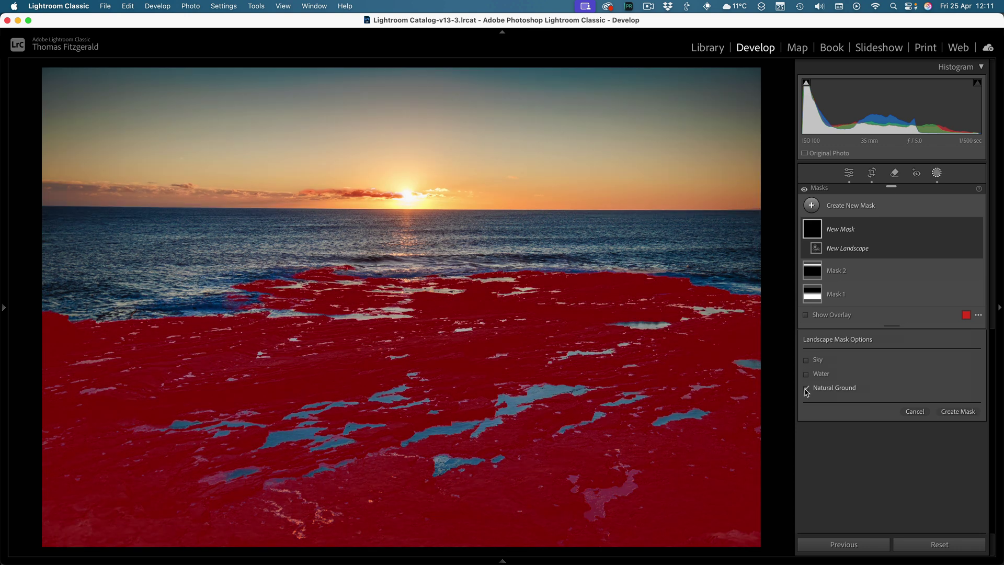
pyautogui.click(952, 411)
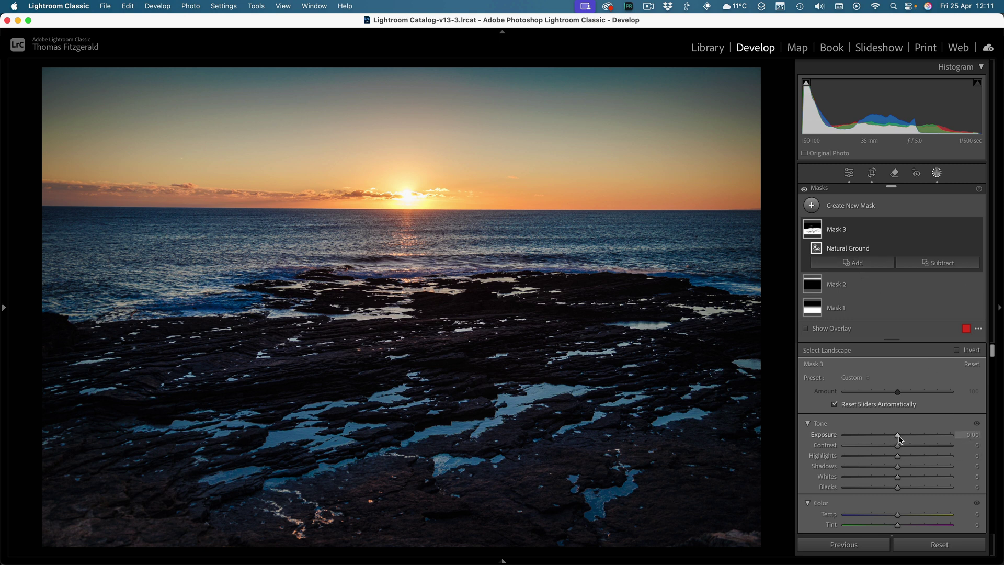
# Step: Brighten the rocks with Exposure around 0.40 and raise Clarity to about 47
pyautogui.moveTo(897, 438); pyautogui.dragTo(911, 442)
pyautogui.scroll(-10, 896, 454)
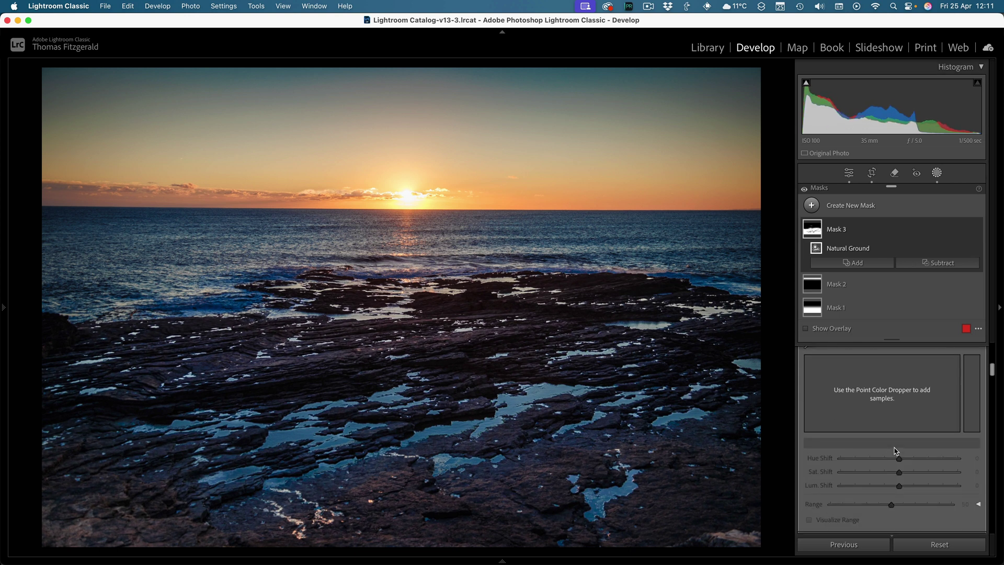
pyautogui.scroll(-1, 895, 448)
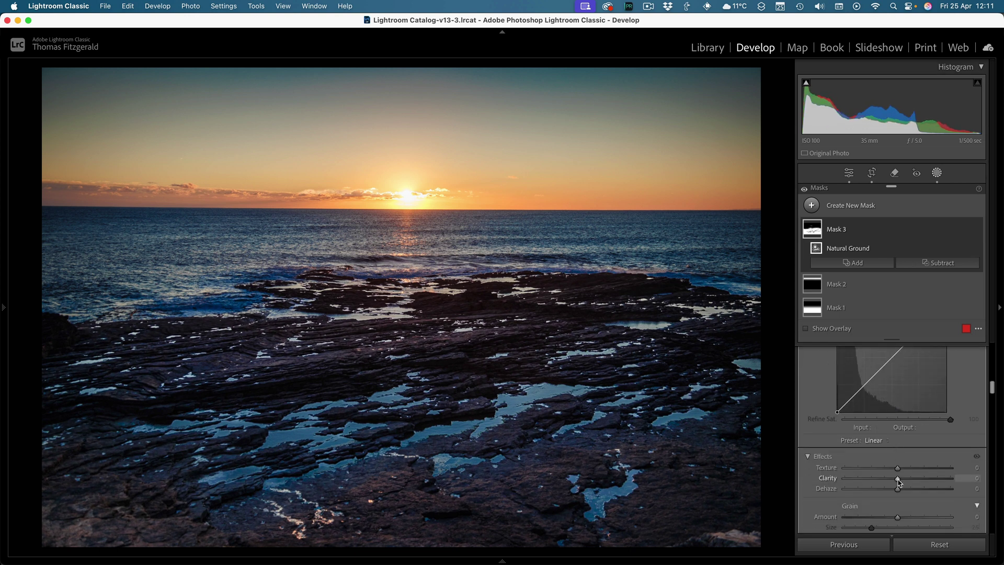
pyautogui.moveTo(897, 478); pyautogui.dragTo(921, 482)
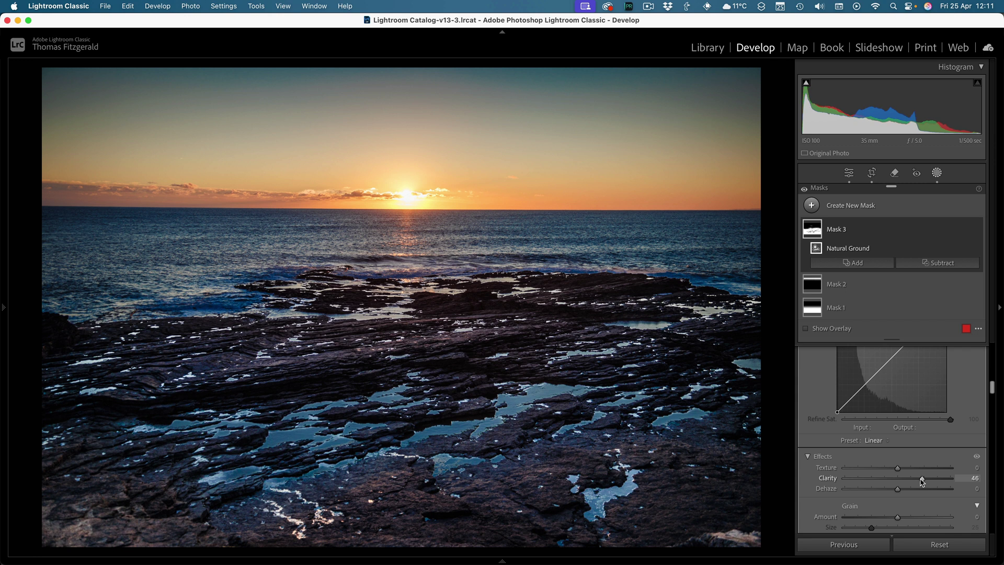